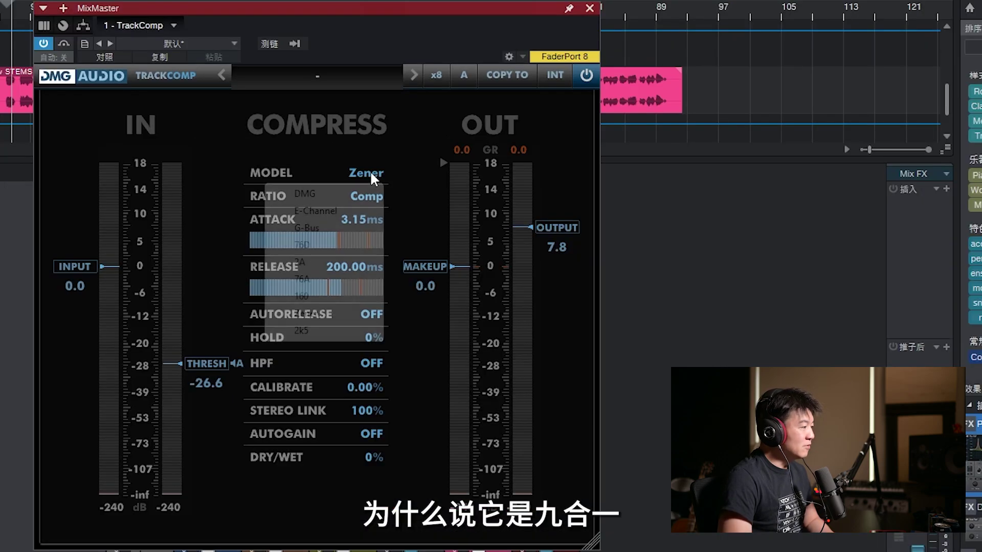
# Step: Switch the compressor model to G-Bus and choose a 4:1 ratio
pyautogui.click(388, 157)
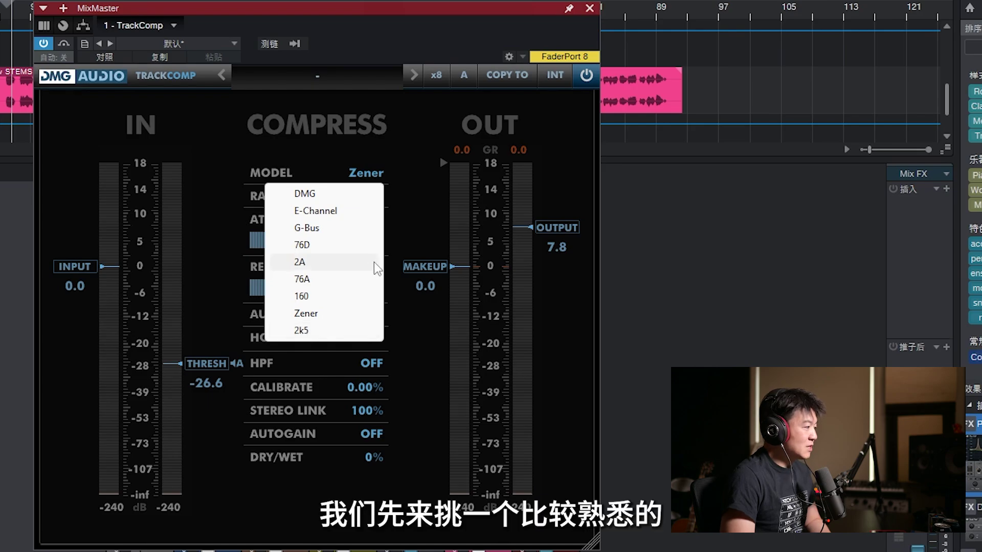
pyautogui.click(306, 231)
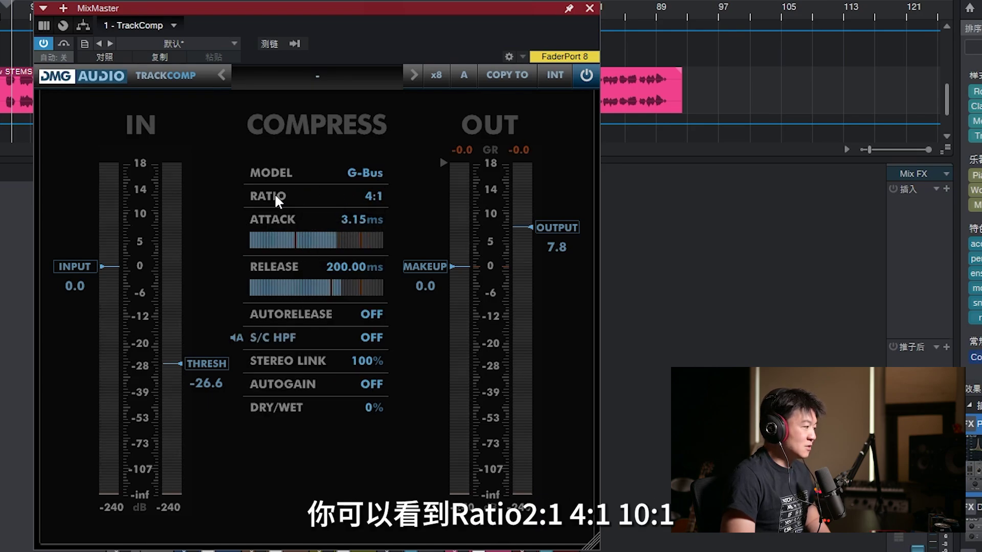
pyautogui.click(373, 196)
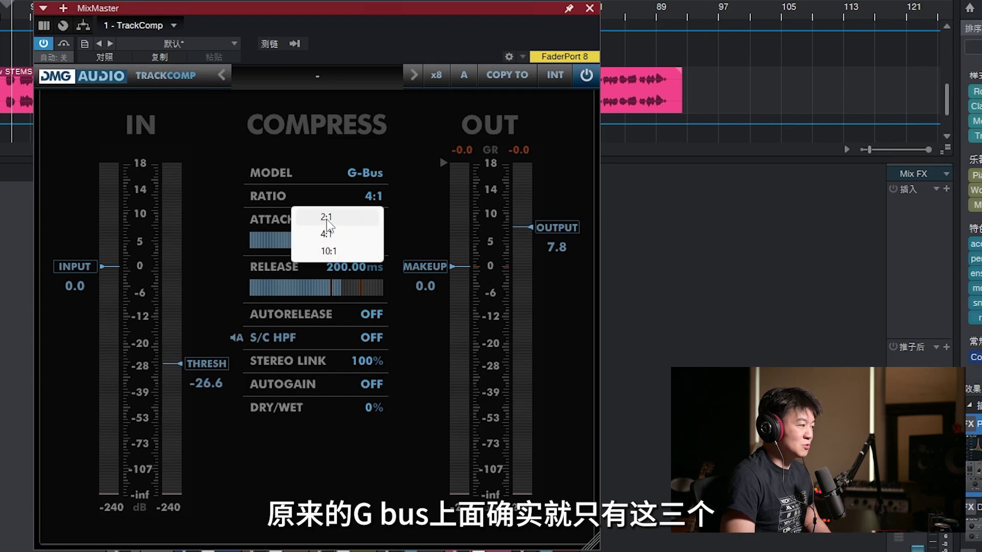
pyautogui.click(298, 237)
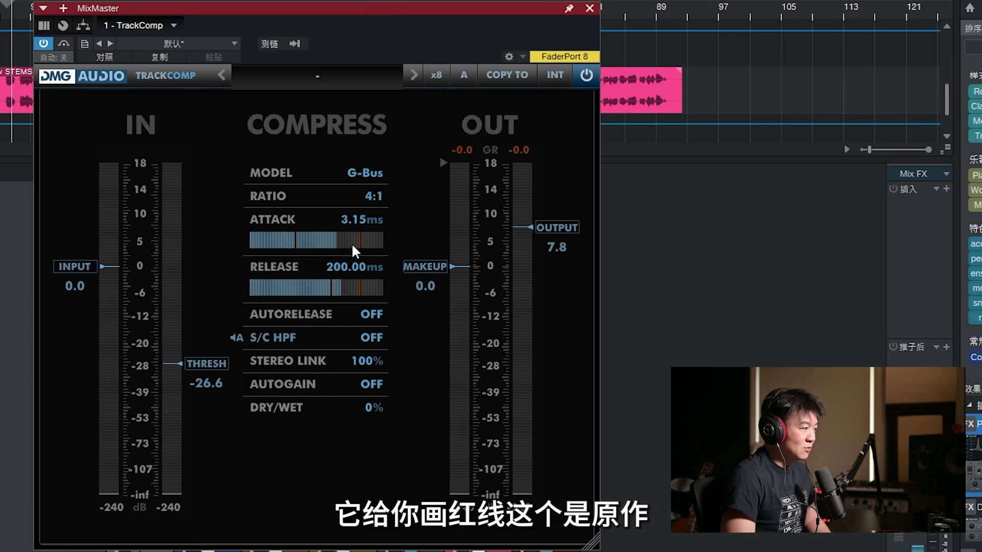
# Step: Try the G-Bus timing range, setting the release to 238.28 ms and the attack to 0.13 ms
pyautogui.moveTo(336, 247); pyautogui.dragTo(234, 243)
pyautogui.moveTo(306, 249); pyautogui.dragTo(468, 246)
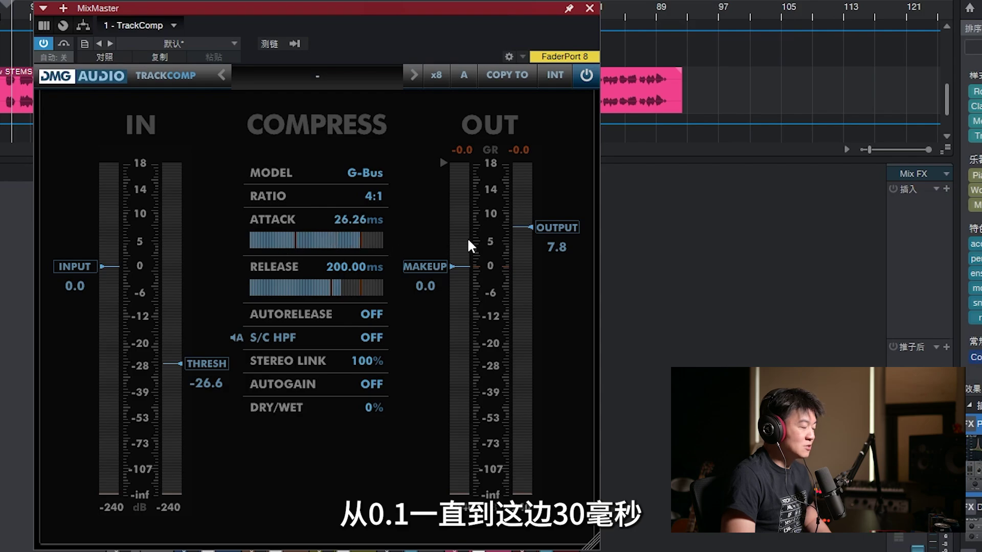
pyautogui.moveTo(333, 285); pyautogui.dragTo(307, 251)
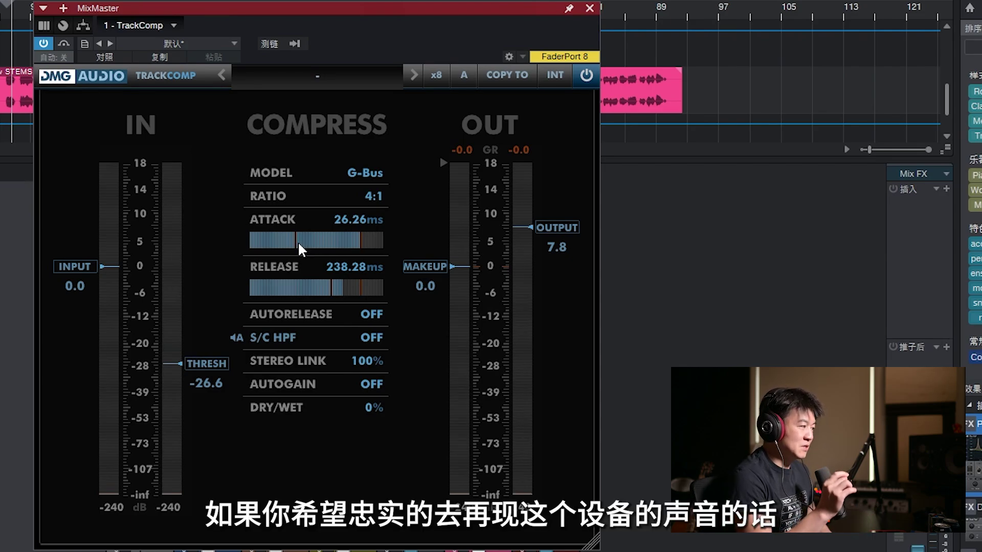
pyautogui.moveTo(357, 250); pyautogui.dragTo(169, 238)
pyautogui.moveTo(263, 254); pyautogui.dragTo(320, 265)
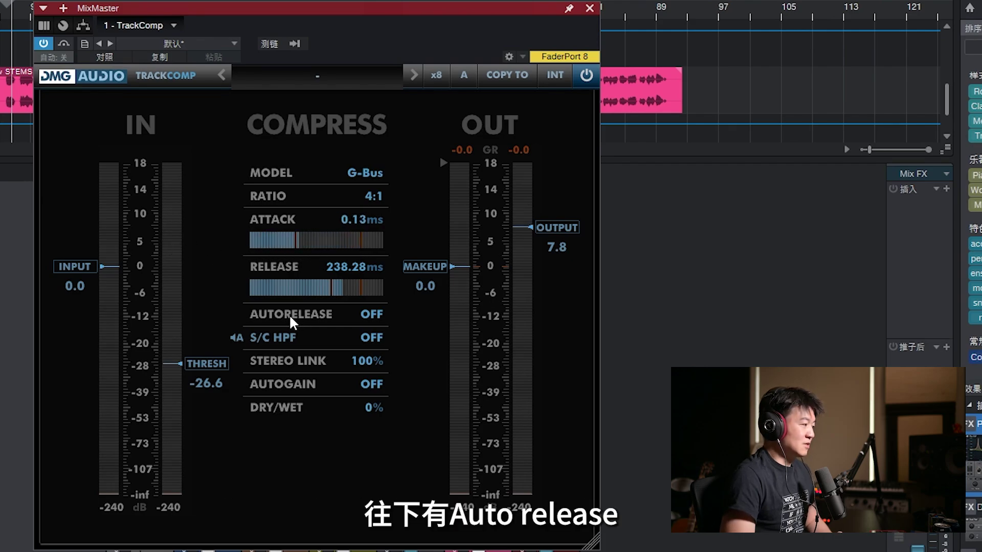
# Step: Try out the Autorelease and S/C HPF controls and inspect the Autogain options, leaving all three off
pyautogui.click(372, 316)
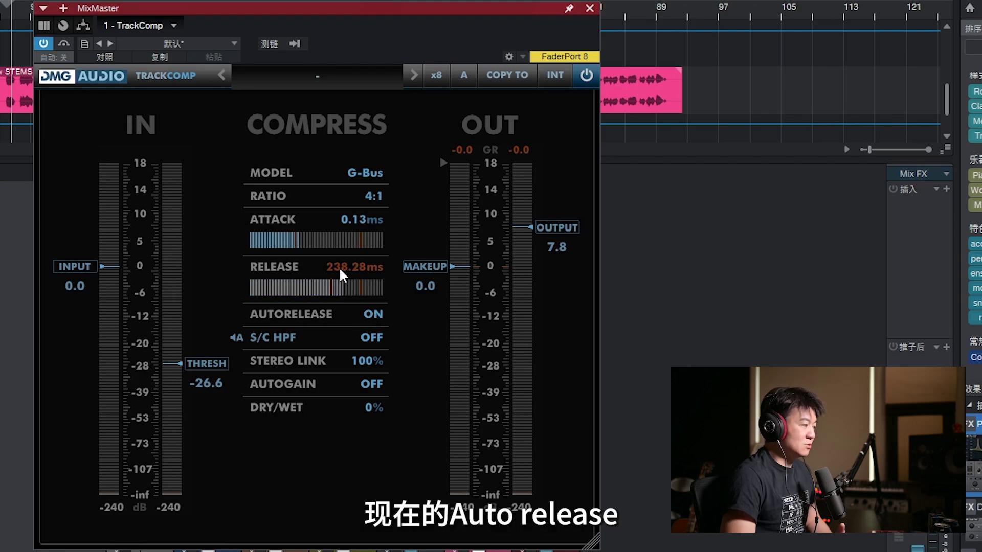
pyautogui.click(374, 315)
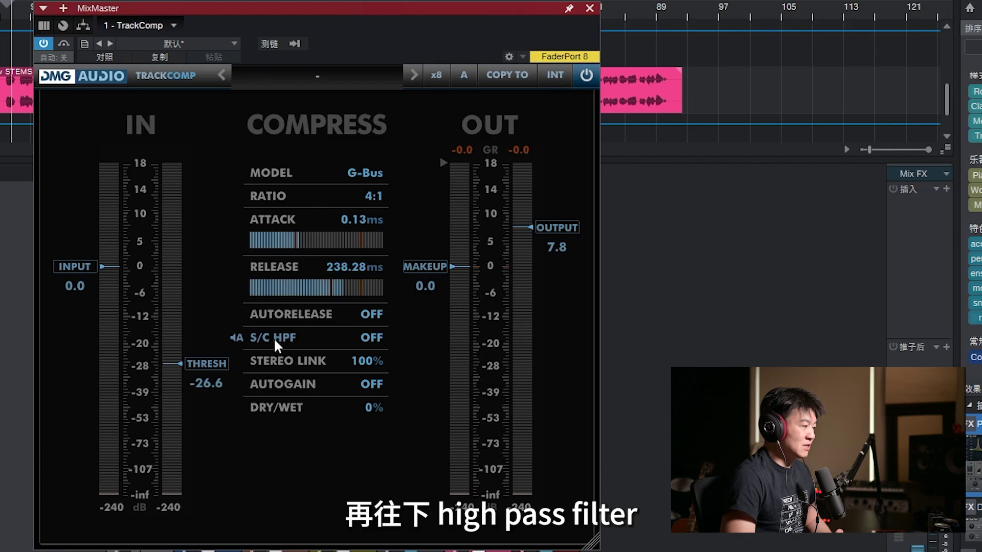
pyautogui.moveTo(368, 339); pyautogui.dragTo(398, 530)
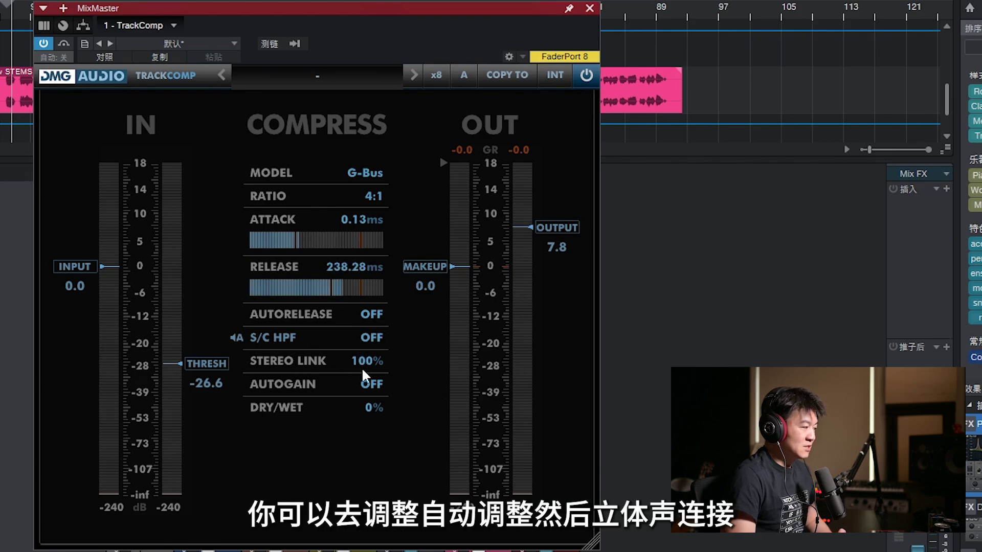
pyautogui.click(373, 387)
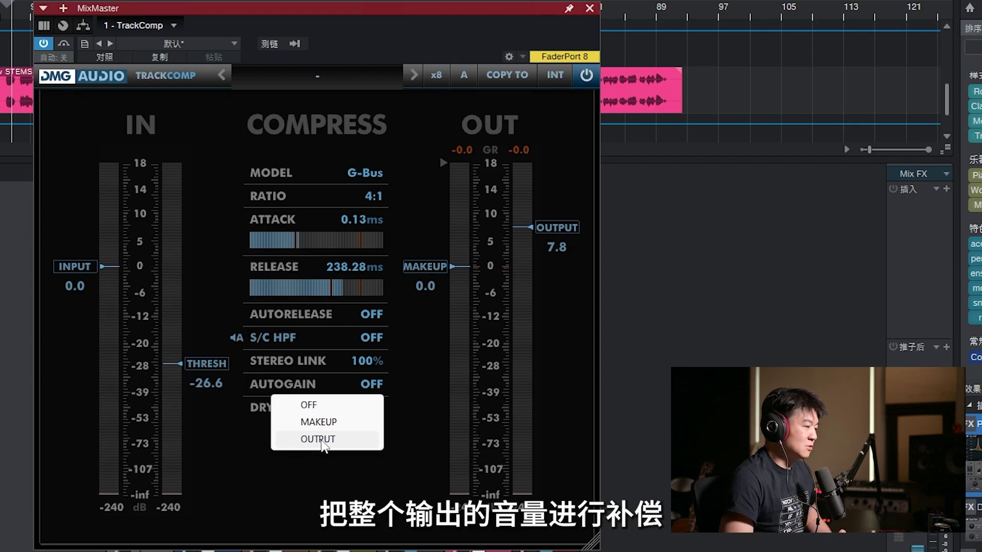
pyautogui.press('Escape')
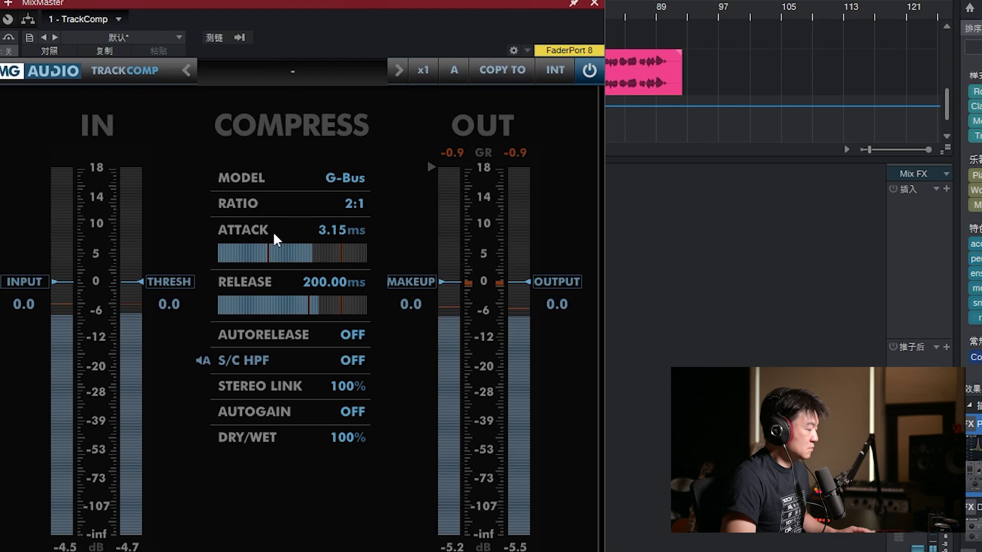
# Step: Lower the threshold to -17.1 and set Autogain to MAKEUP
pyautogui.moveTo(169, 299); pyautogui.dragTo(171, 372)
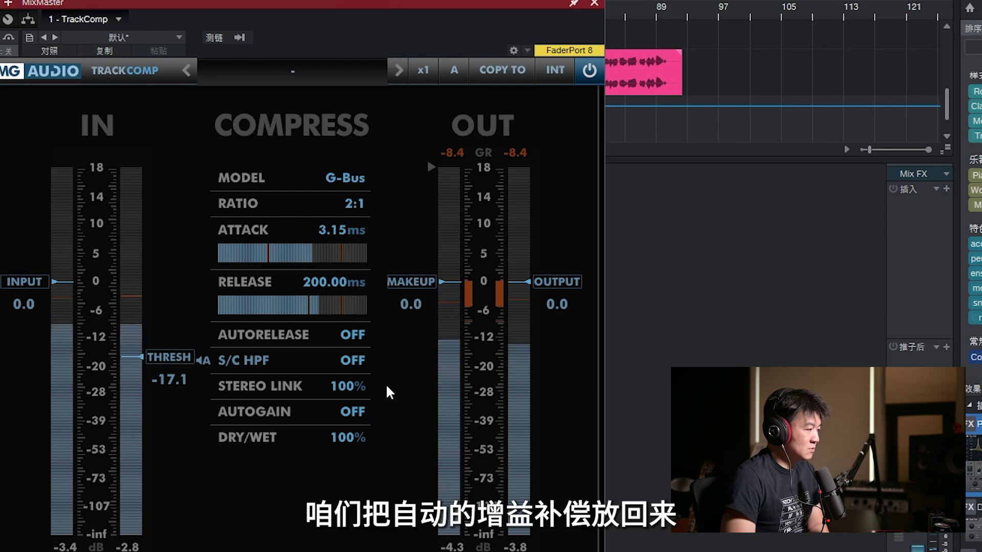
pyautogui.click(358, 413)
pyautogui.click(319, 452)
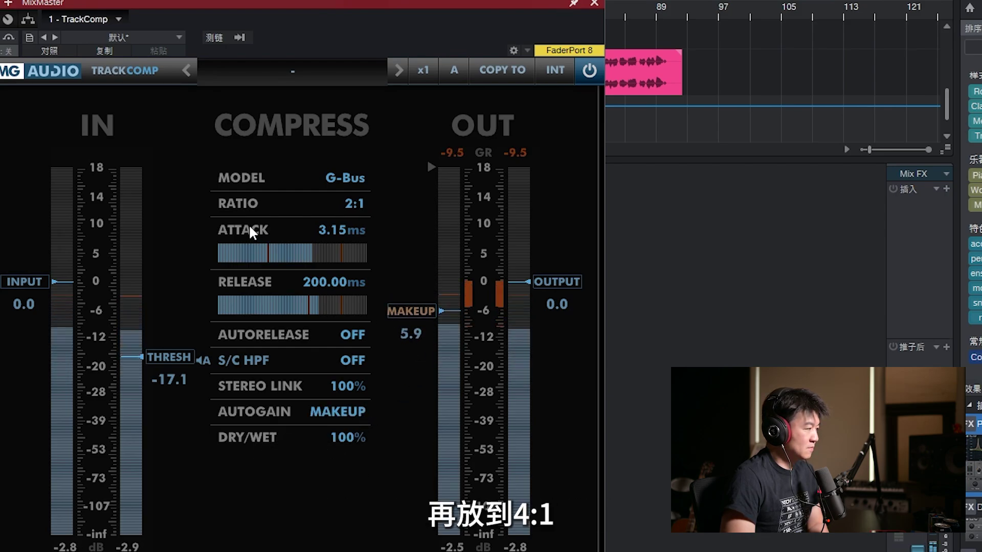
# Step: Set the ratio to 4:1, attack to 10.79 ms and release to 134.61 ms, and compare the sound with the compressor bypassed
pyautogui.click(340, 204)
pyautogui.click(332, 240)
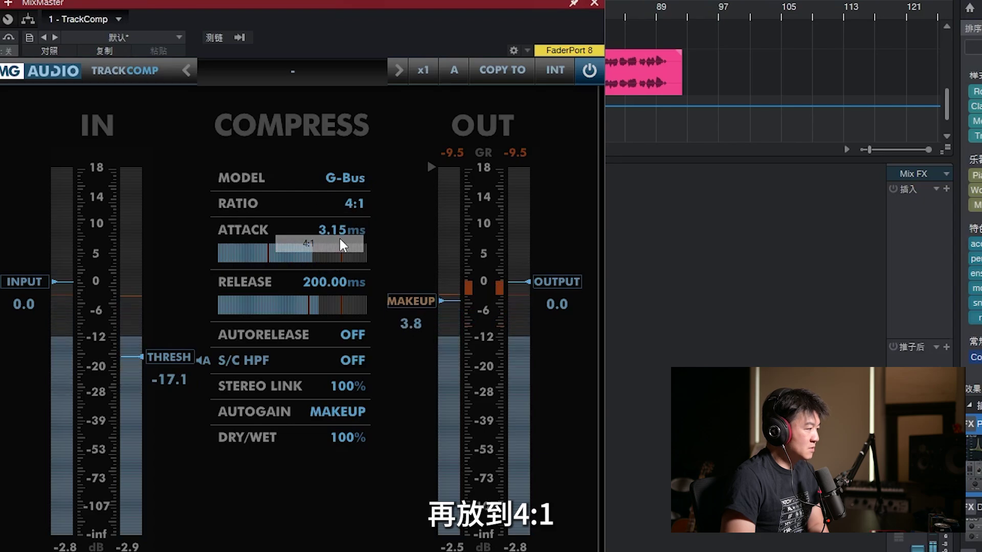
pyautogui.moveTo(318, 260); pyautogui.dragTo(363, 260)
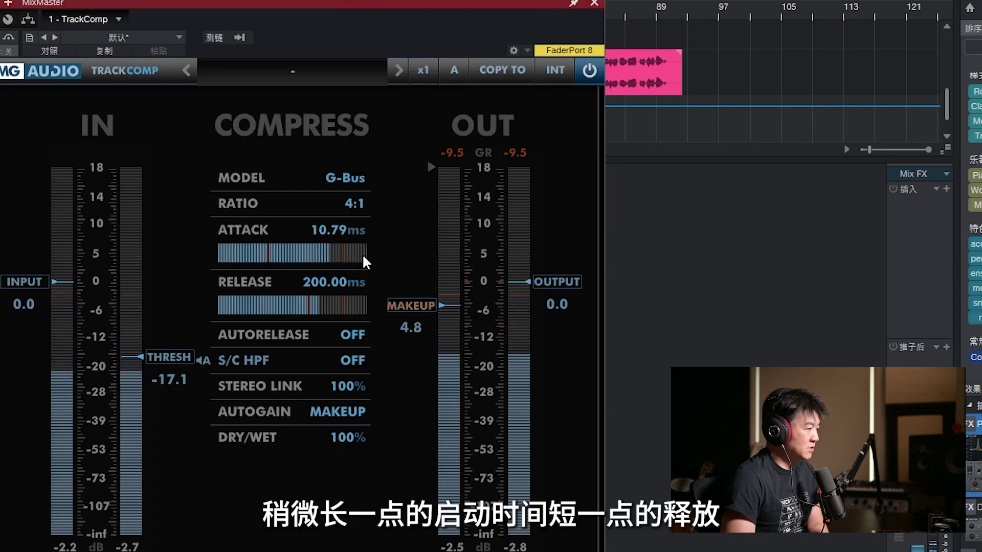
pyautogui.moveTo(322, 311); pyautogui.dragTo(329, 340)
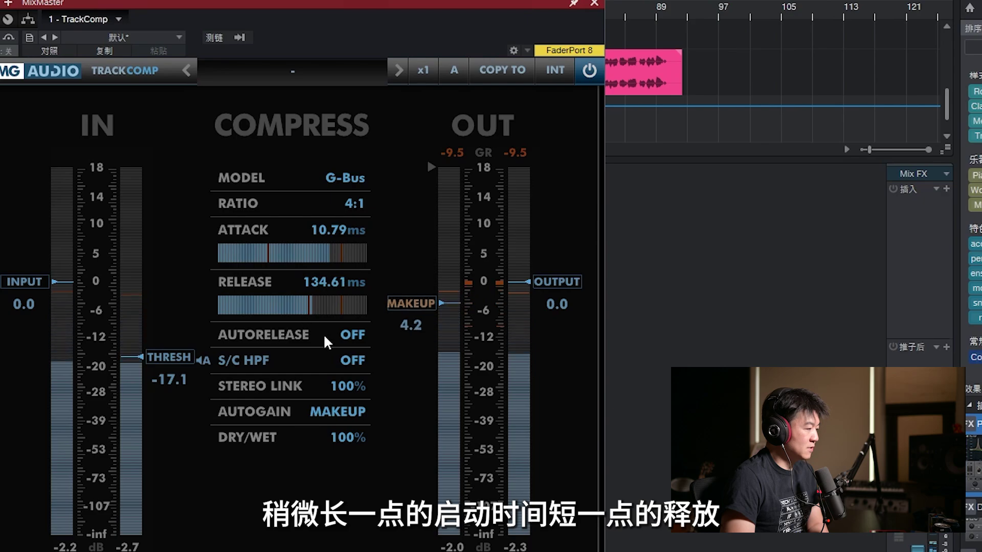
pyautogui.click(9, 38)
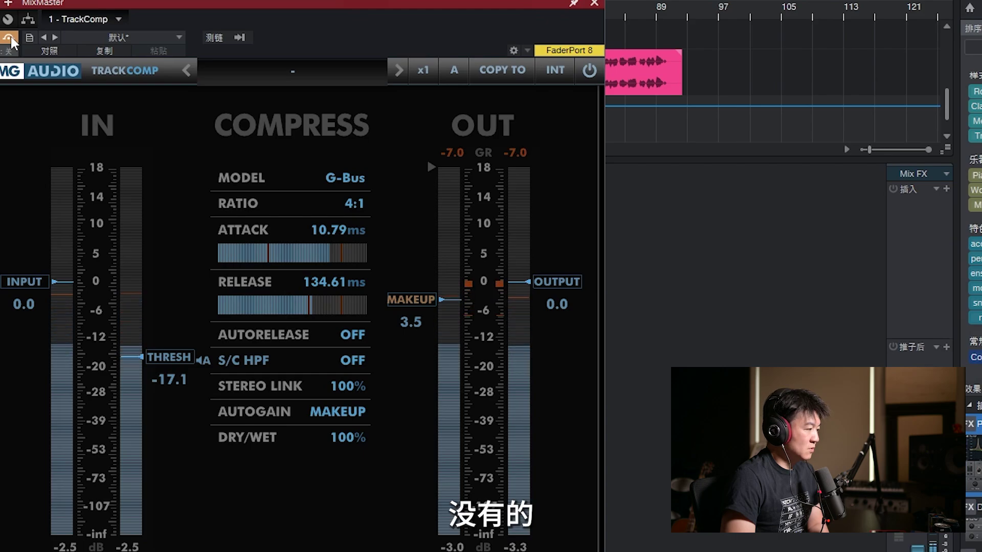
pyautogui.click(9, 38)
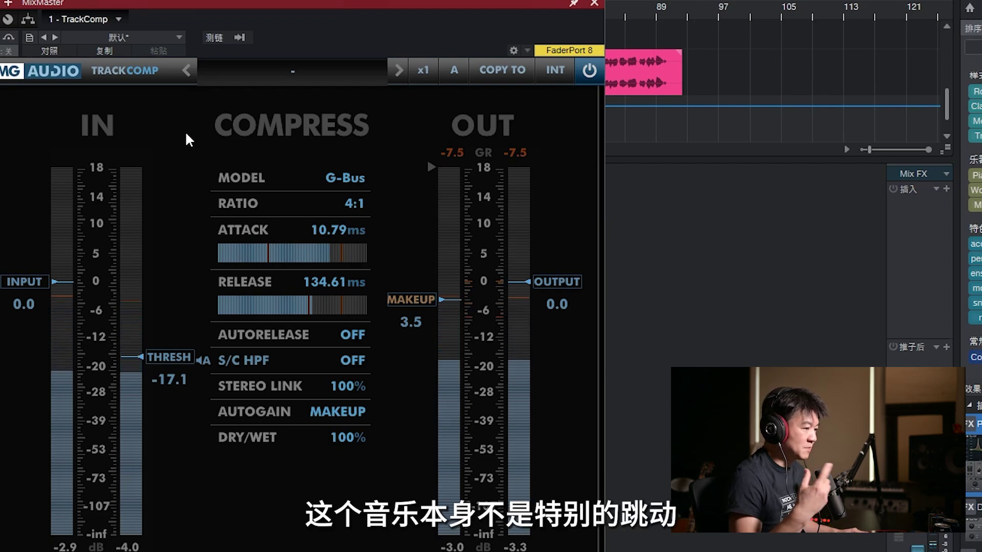
# Step: Switch the compressor model to Zener, keep its ratio on Comp and start playback
pyautogui.click(346, 178)
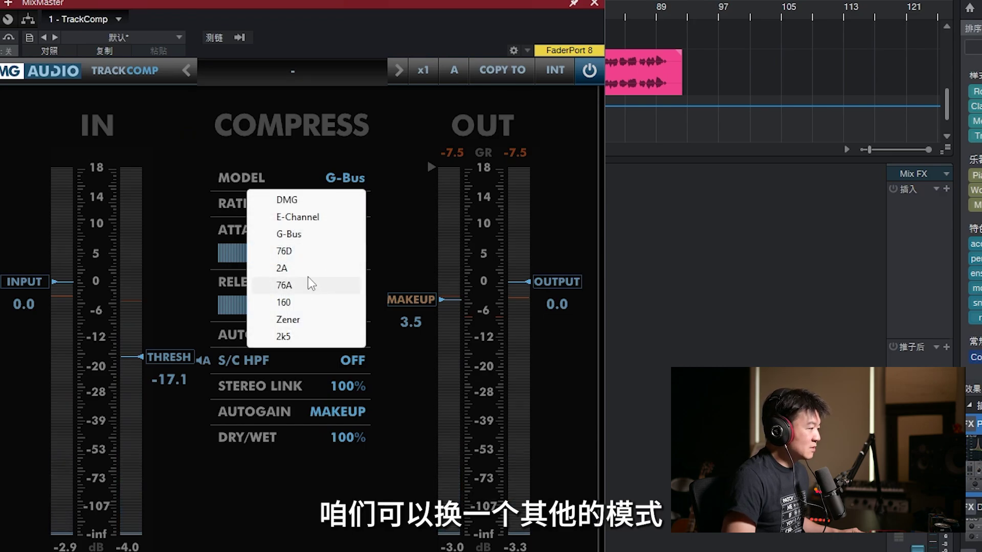
pyautogui.click(283, 321)
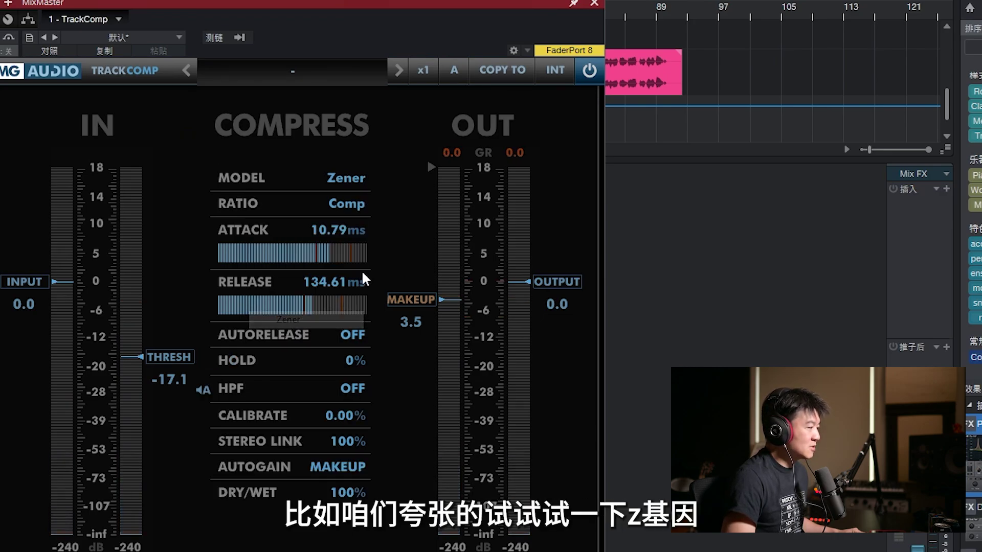
pyautogui.click(341, 205)
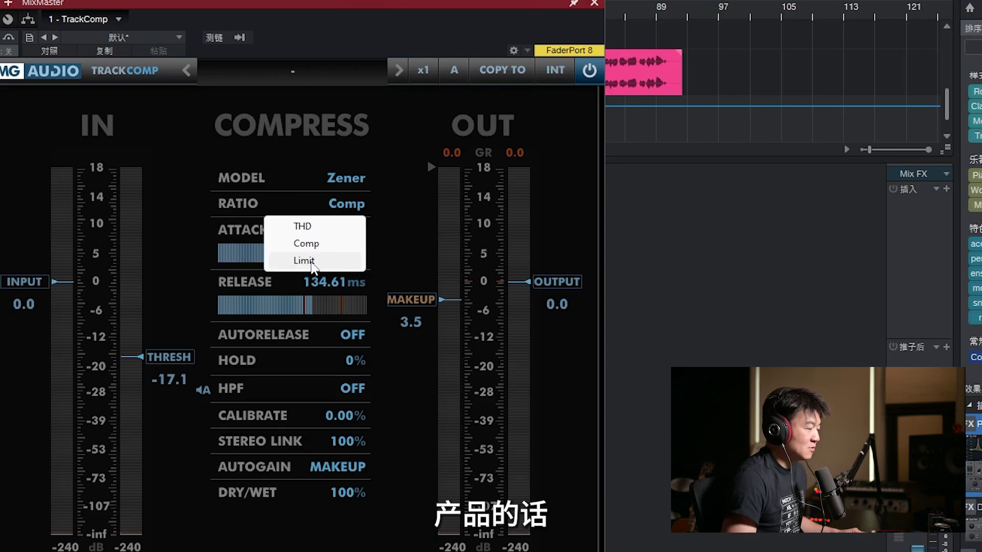
pyautogui.click(307, 247)
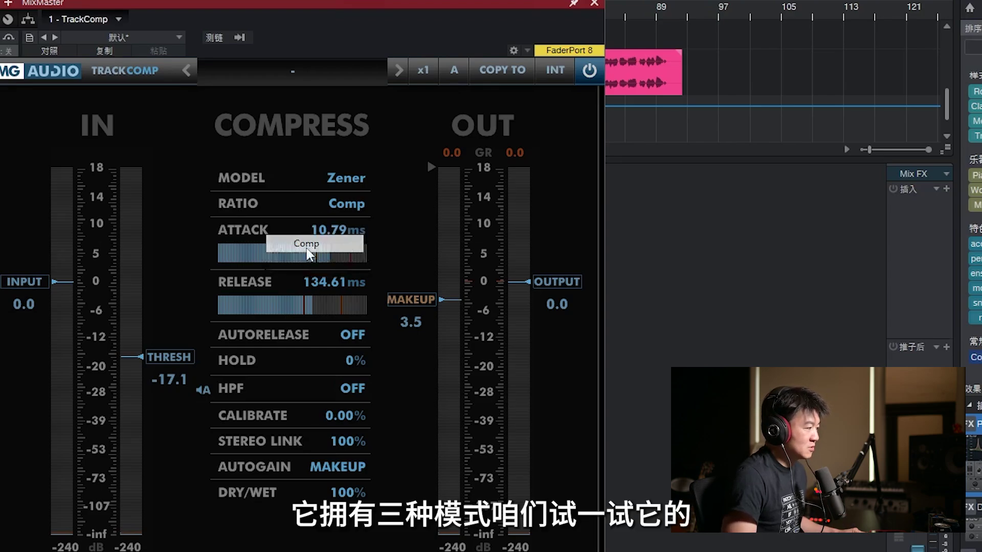
pyautogui.press('space')
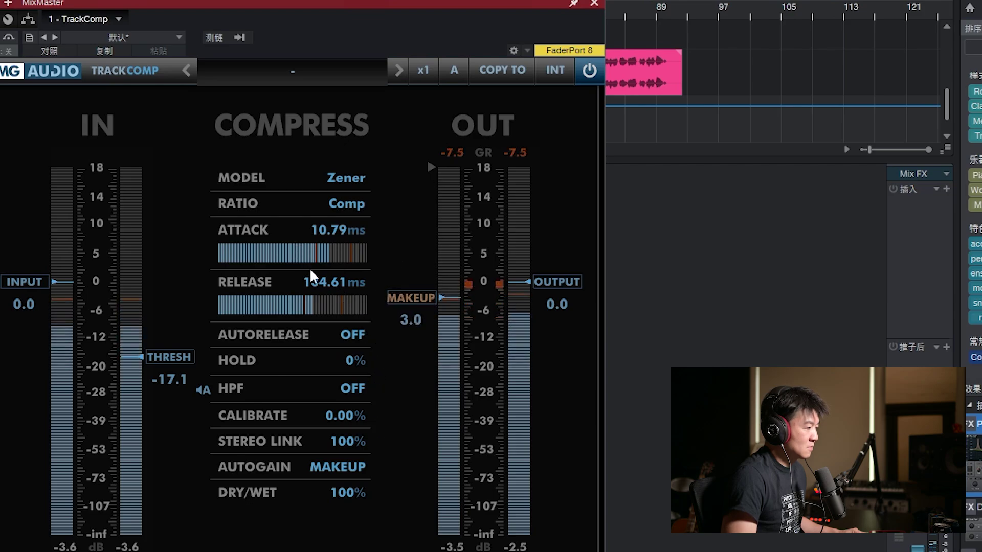
# Step: Shorten the attack to 6.78 ms and the release to 98.06 ms, and compare the sound with the compressor bypassed
pyautogui.moveTo(322, 261); pyautogui.dragTo(302, 259)
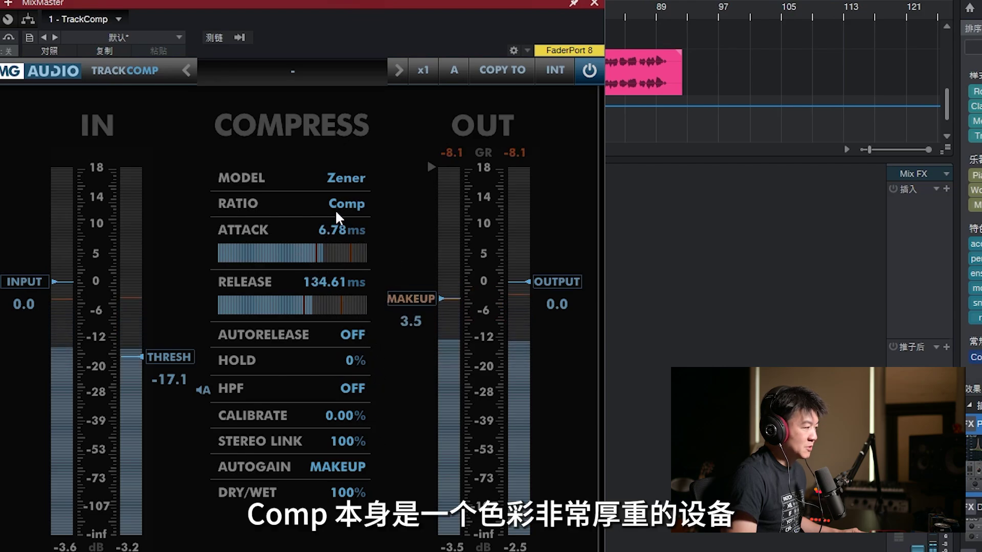
pyautogui.moveTo(317, 311); pyautogui.dragTo(300, 314)
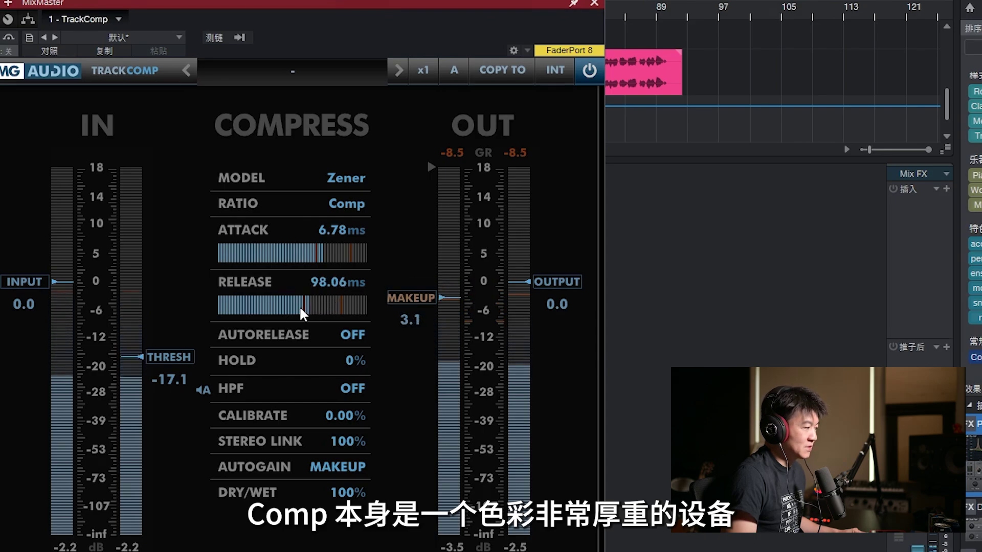
pyautogui.click(8, 40)
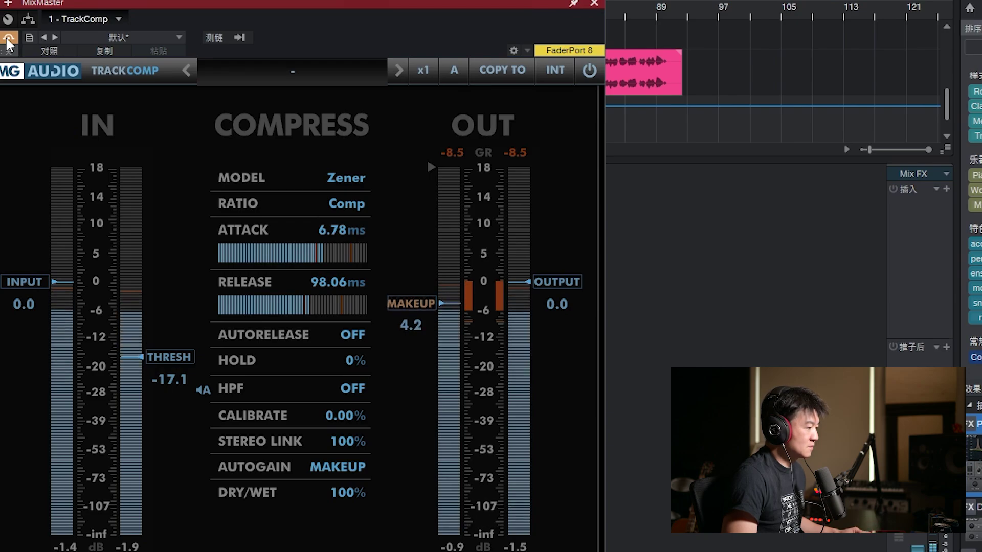
pyautogui.click(8, 41)
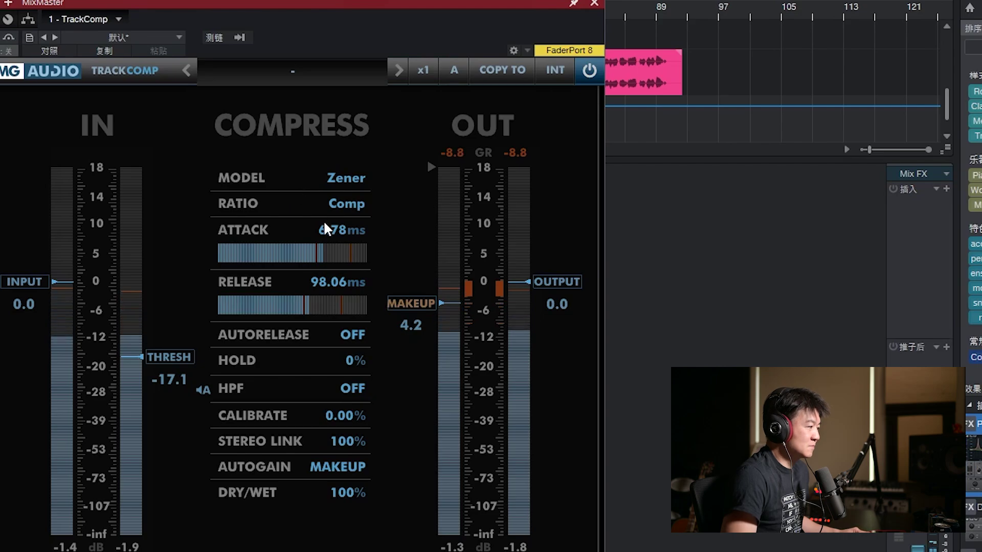
# Step: Lengthen the attack to 22.78 ms and lower the threshold to -22.6, checking the result against bypass
pyautogui.moveTo(328, 259); pyautogui.dragTo(377, 259)
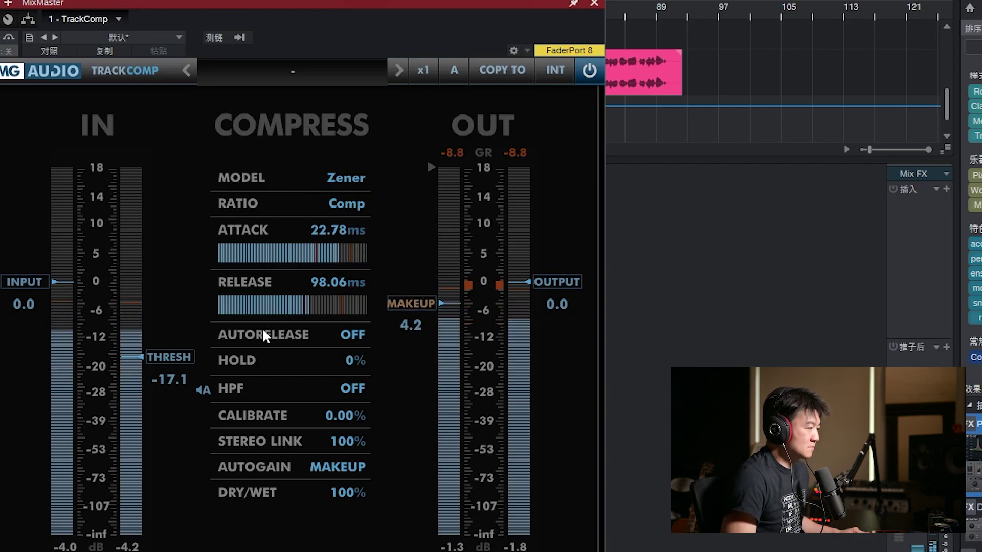
pyautogui.moveTo(179, 364); pyautogui.dragTo(182, 387)
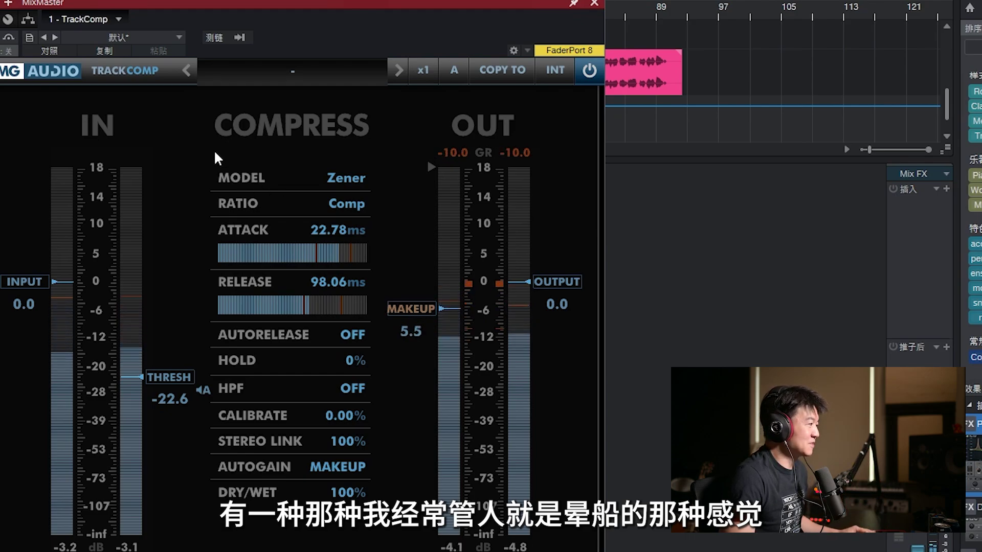
pyautogui.click(9, 41)
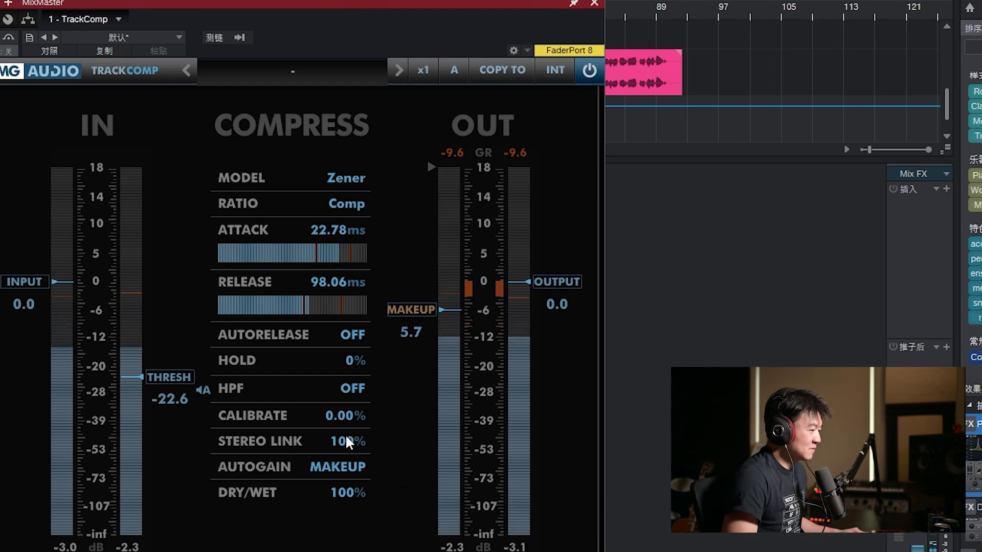
# Step: Reduce the stereo link to 30%
pyautogui.moveTo(346, 440); pyautogui.dragTo(343, 550)
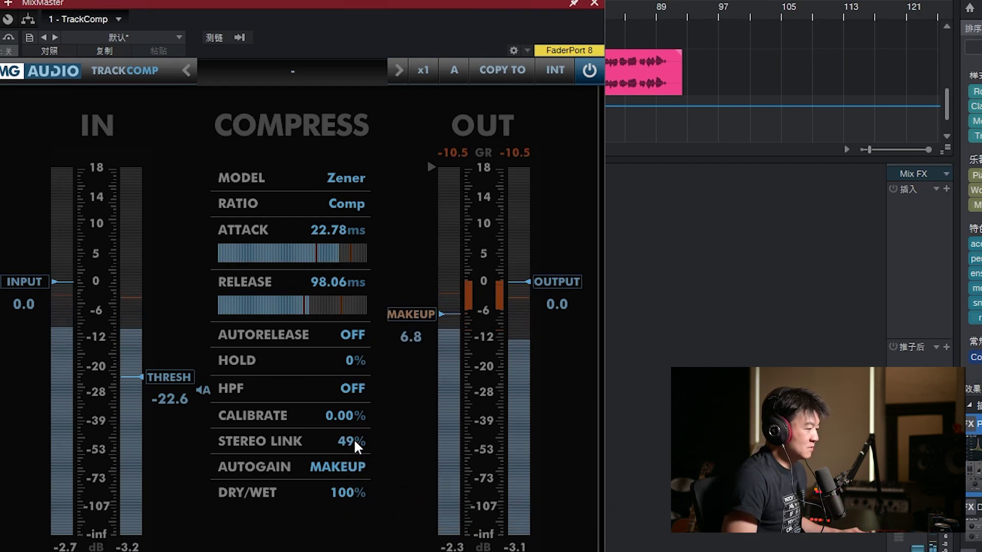
pyautogui.moveTo(358, 443); pyautogui.dragTo(371, 476)
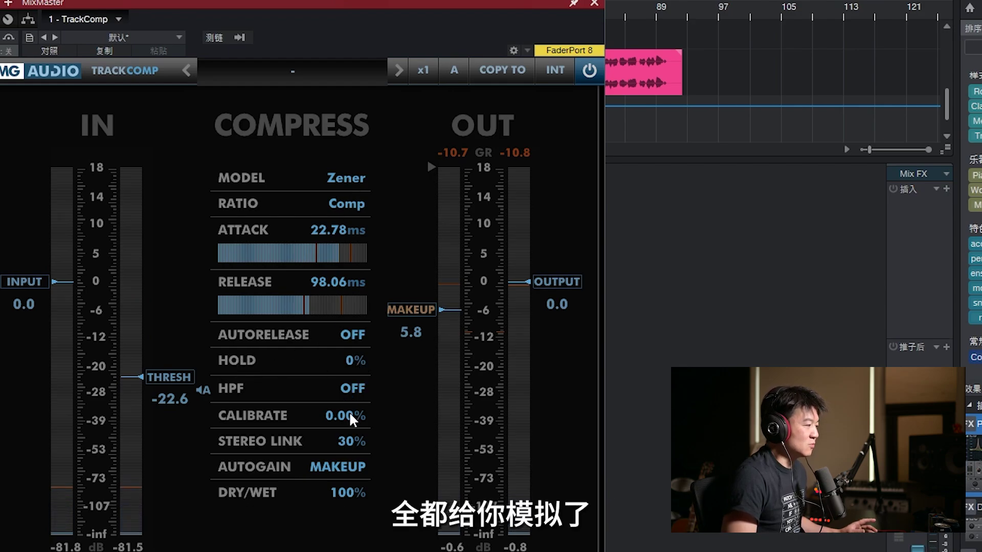
# Step: Switch the compressor model to 2k5
pyautogui.click(345, 179)
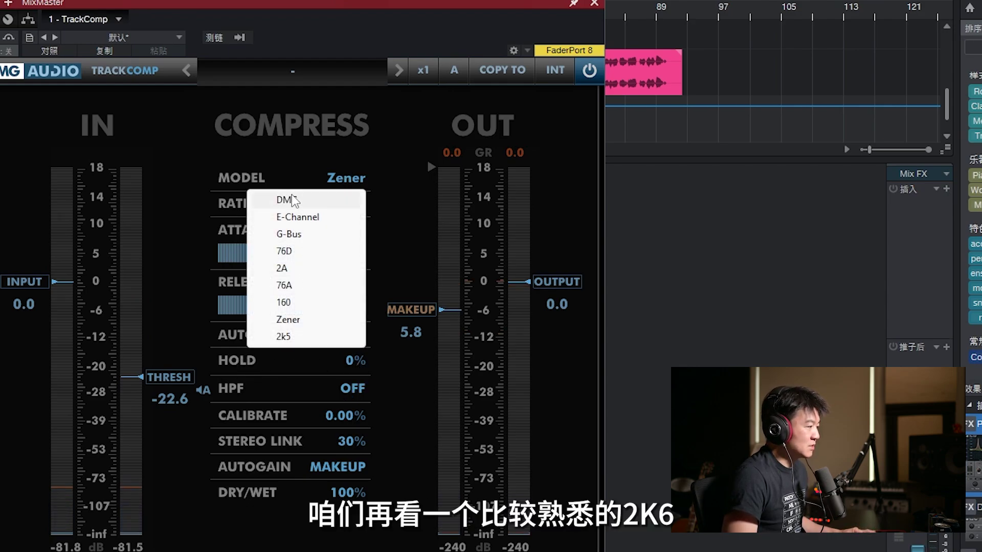
pyautogui.click(332, 338)
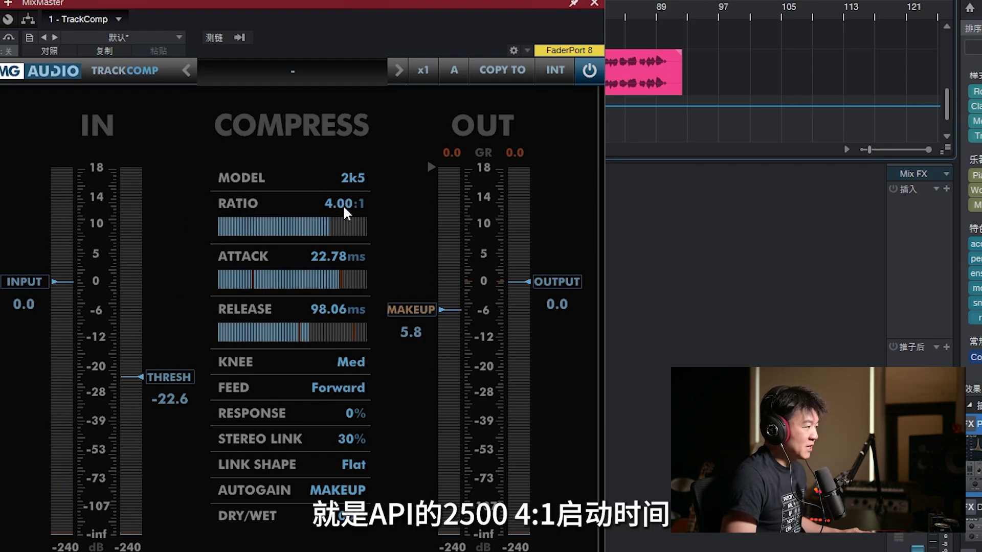
# Step: Shorten the 2k5 model's attack to 10.37 ms and its release to 85.37 ms
pyautogui.moveTo(322, 285); pyautogui.dragTo(284, 282)
pyautogui.moveTo(310, 339); pyautogui.dragTo(306, 337)
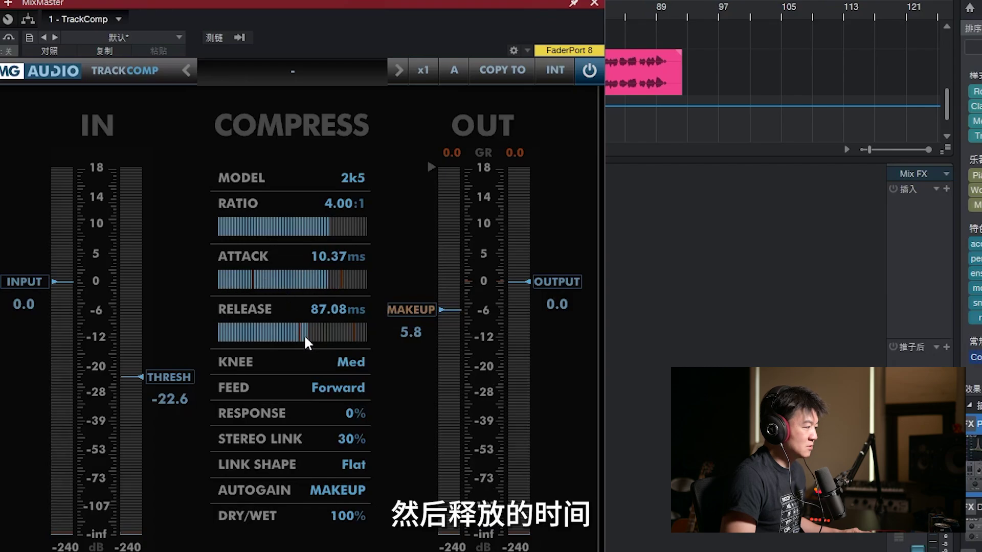
# Step: Look through the available knee, feed and link shape options, keeping Med, Forward and Flat
pyautogui.click(334, 363)
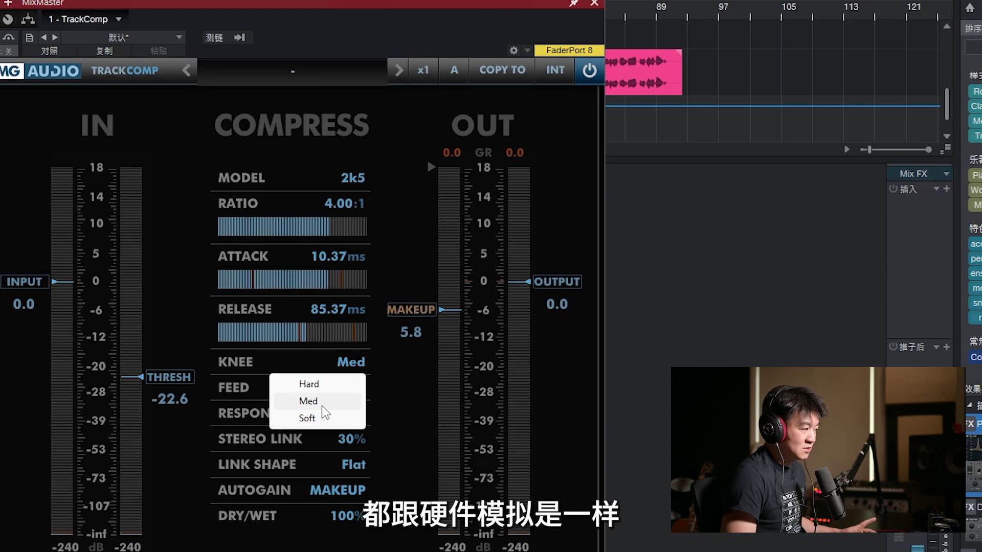
pyautogui.click(323, 402)
pyautogui.click(342, 389)
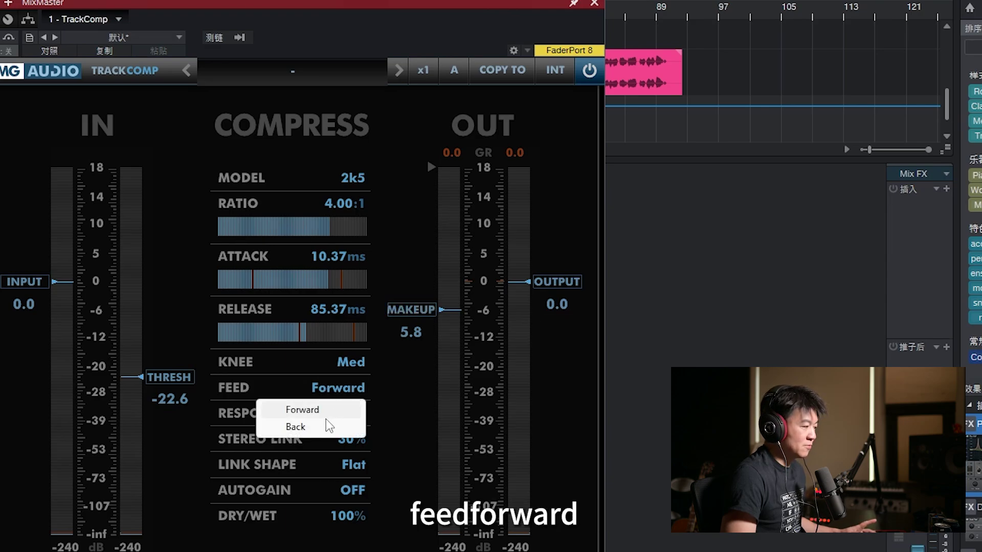
pyautogui.click(397, 411)
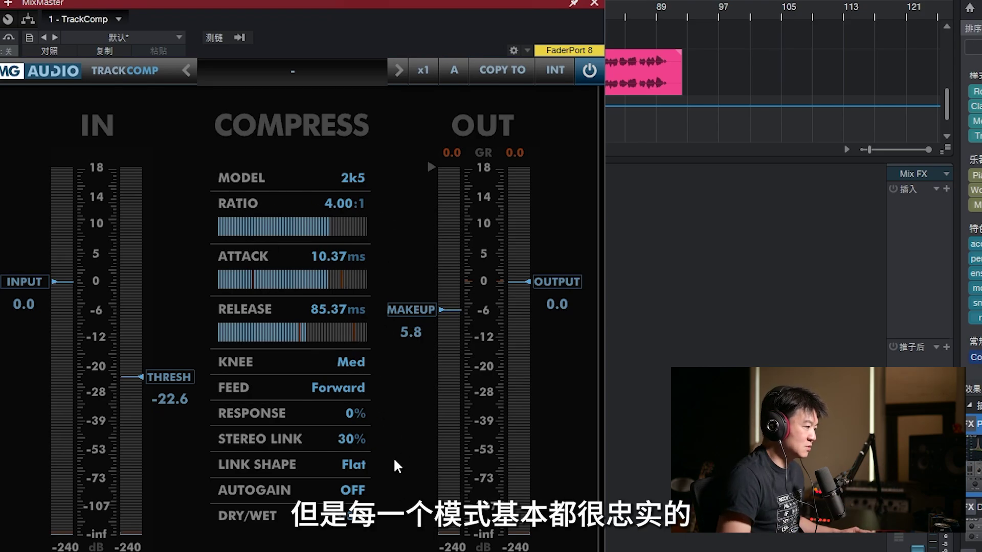
pyautogui.click(349, 474)
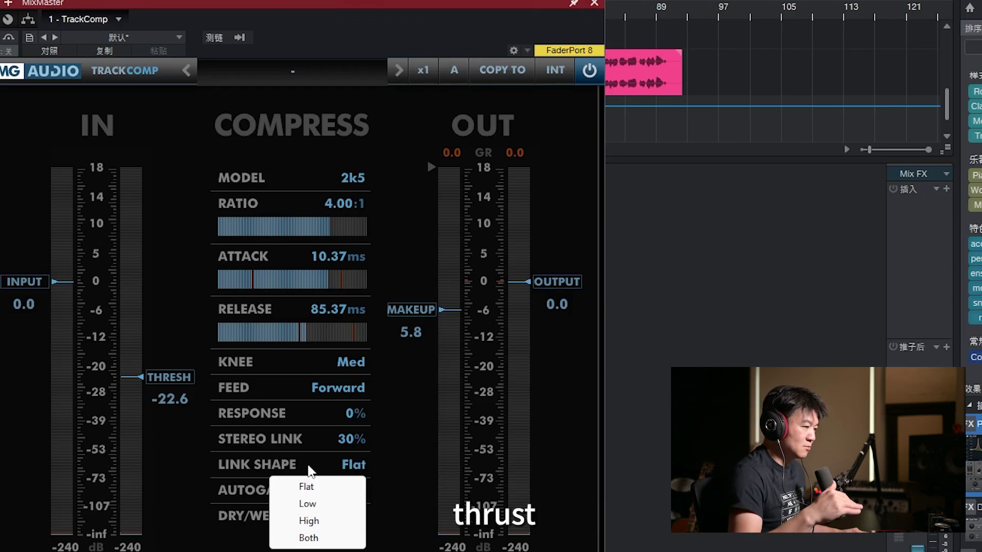
pyautogui.click(391, 468)
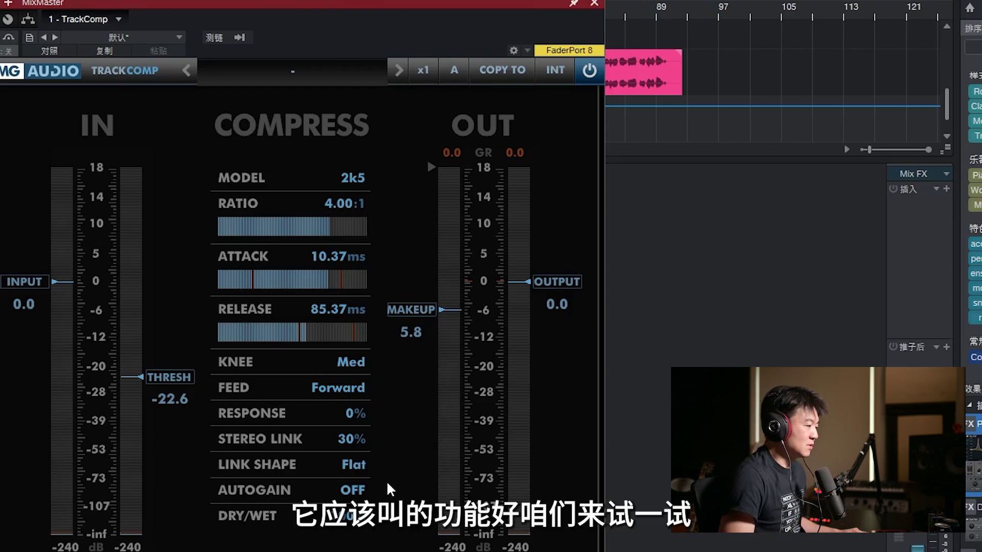
# Step: Set autogain to MAKEUP and raise the threshold to -11.1, comparing the sound against bypass
pyautogui.click(352, 490)
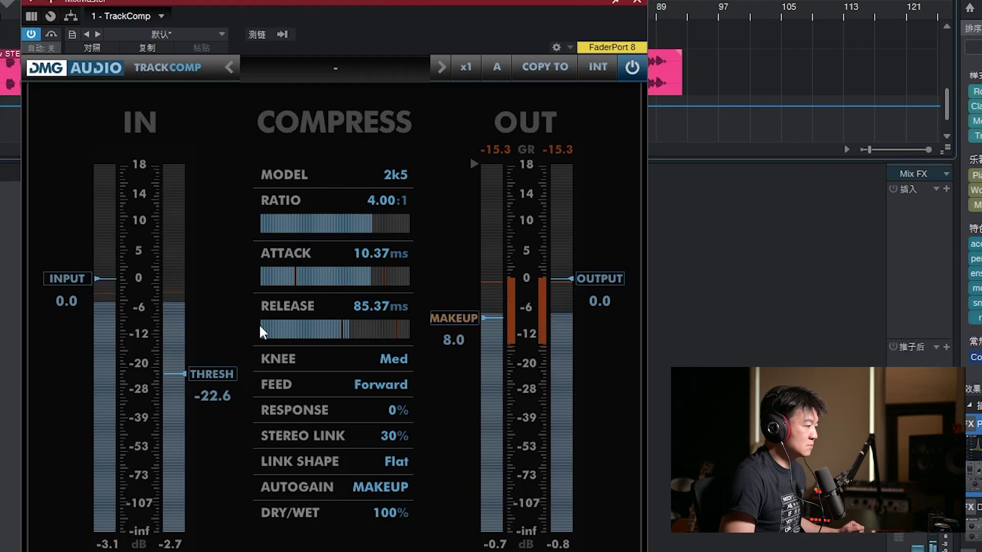
pyautogui.moveTo(227, 383); pyautogui.dragTo(232, 342)
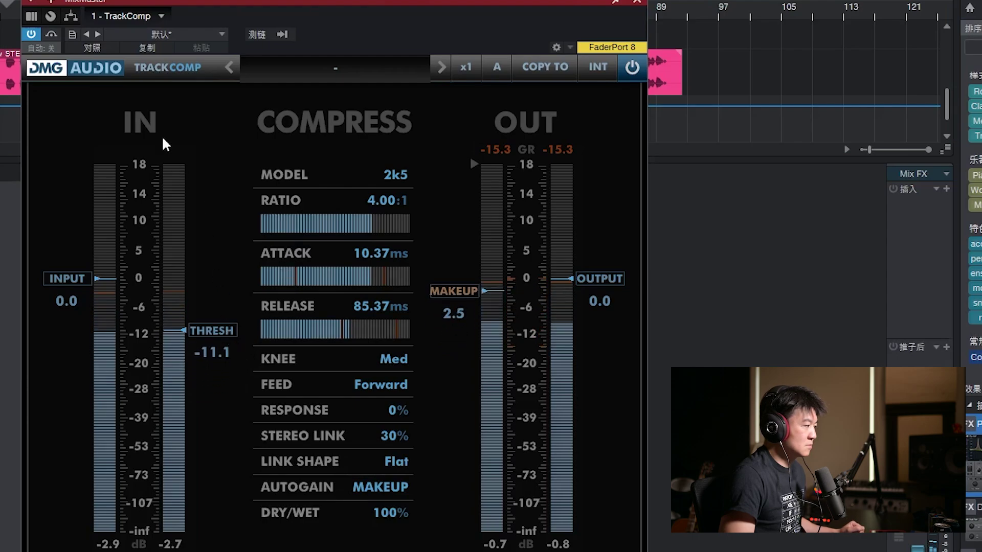
pyautogui.click(50, 35)
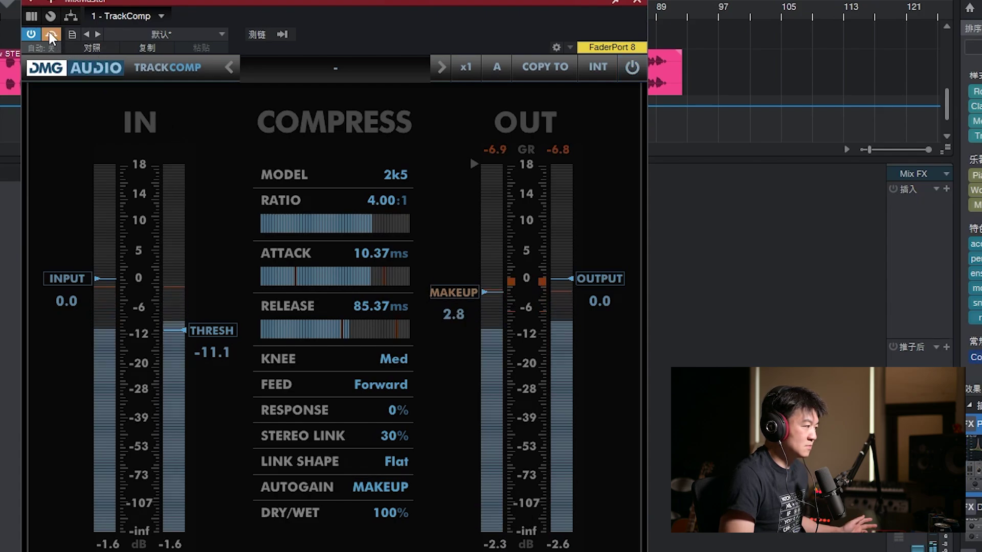
pyautogui.click(51, 36)
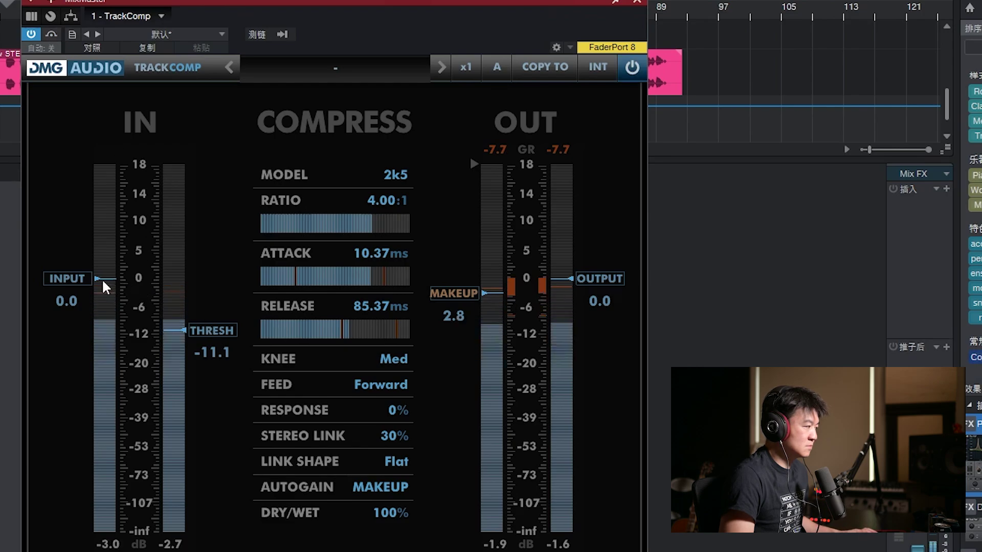
# Step: Lower the threshold to -18.3 and switch the feed to Back
pyautogui.moveTo(213, 335); pyautogui.dragTo(225, 369)
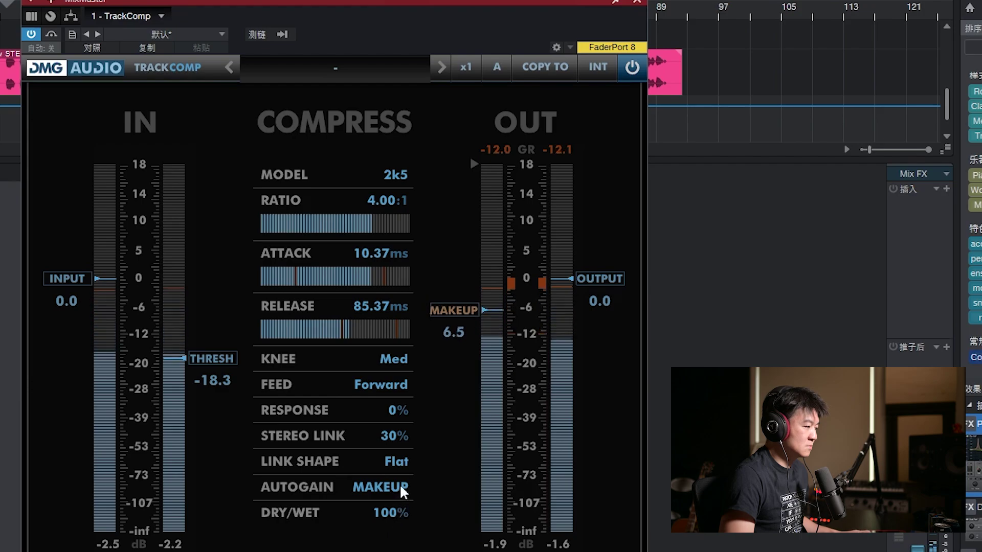
pyautogui.click(385, 390)
pyautogui.click(401, 423)
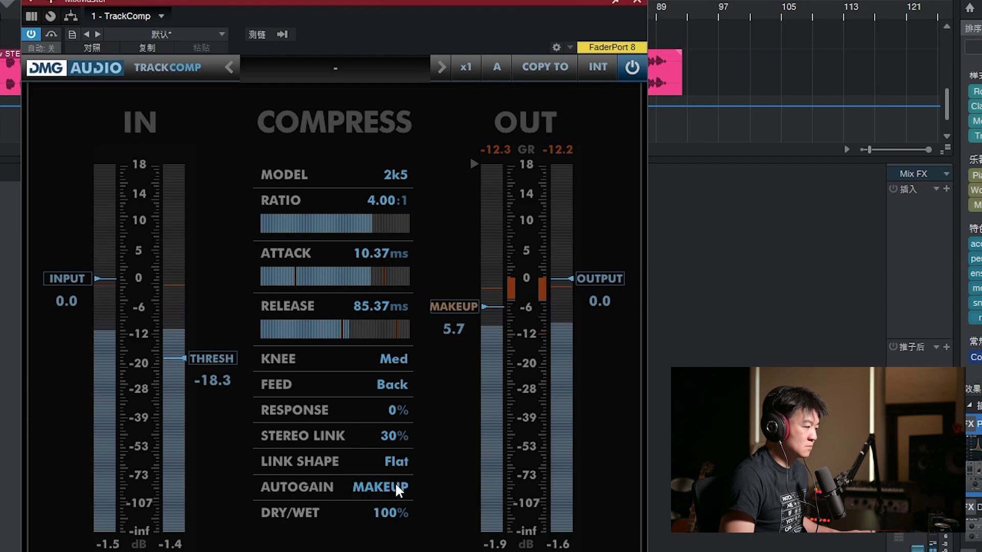
# Step: Set the link shape to High and raise the input gain to 4.3, comparing the result against bypass
pyautogui.click(396, 469)
pyautogui.click(378, 517)
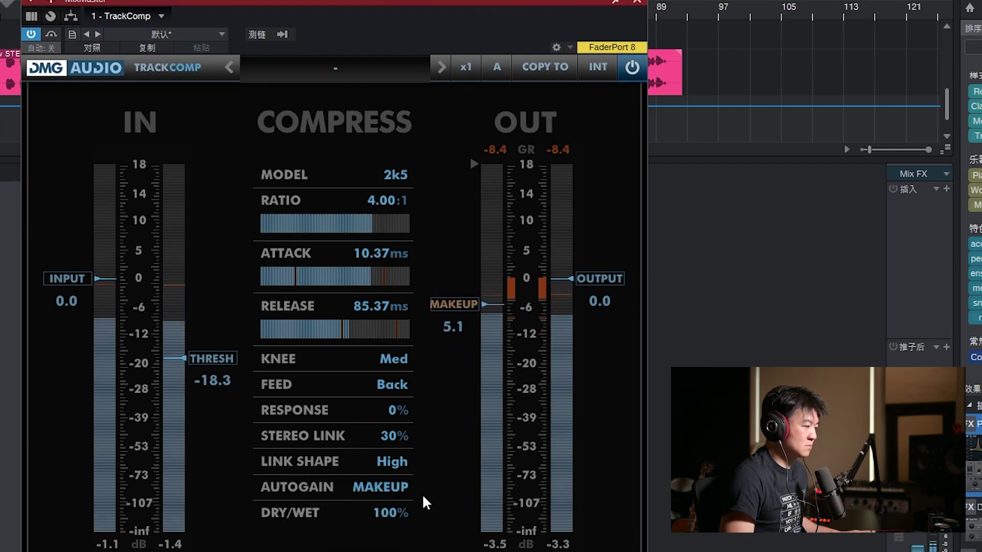
pyautogui.moveTo(76, 284)
pyautogui.mouseDown()
pyautogui.moveTo(82, 256)
pyautogui.moveTo(84, 266)
pyautogui.mouseUp()
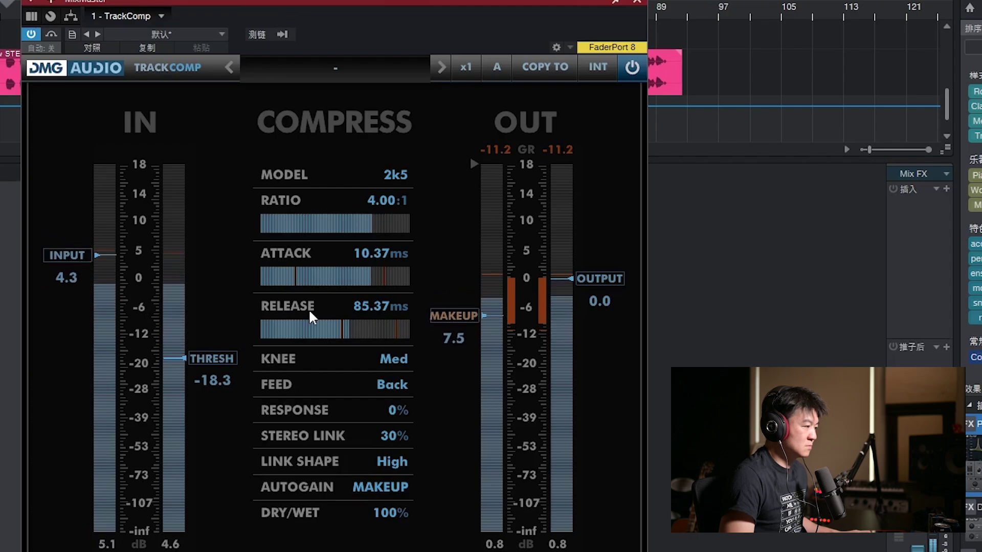
pyautogui.click(53, 37)
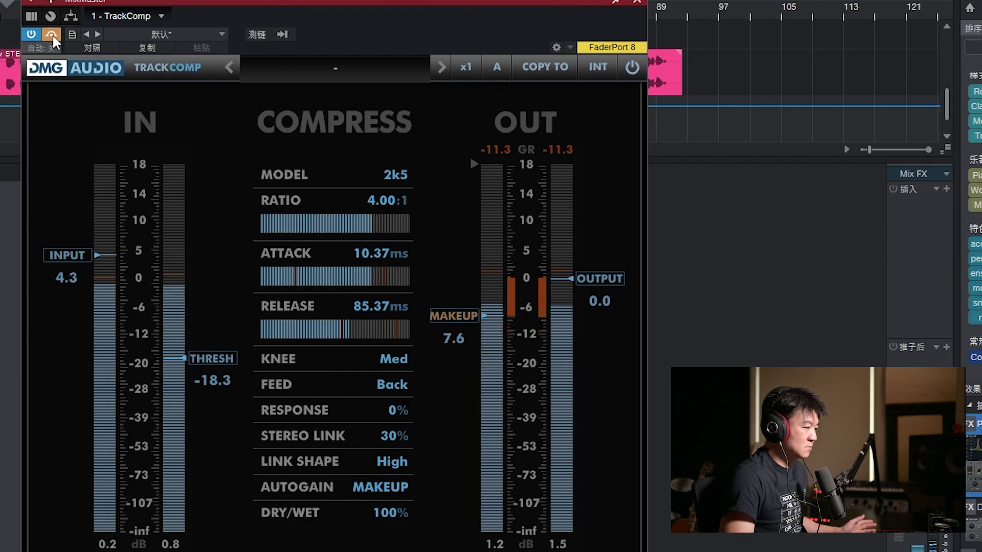
pyautogui.click(53, 37)
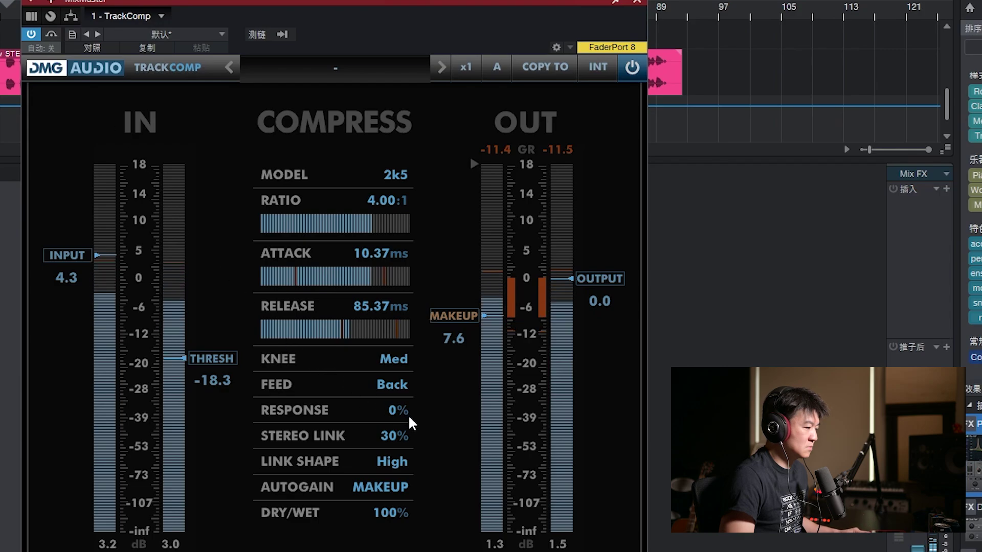
# Step: Change autogain to OUTPUT and switch the compressor model to 2A
pyautogui.click(389, 486)
pyautogui.click(336, 543)
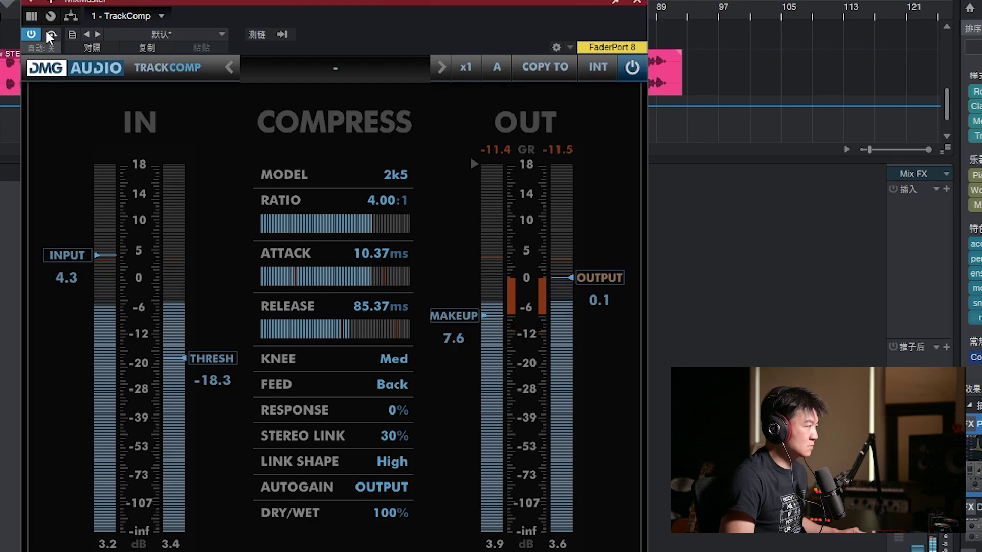
pyautogui.click(393, 175)
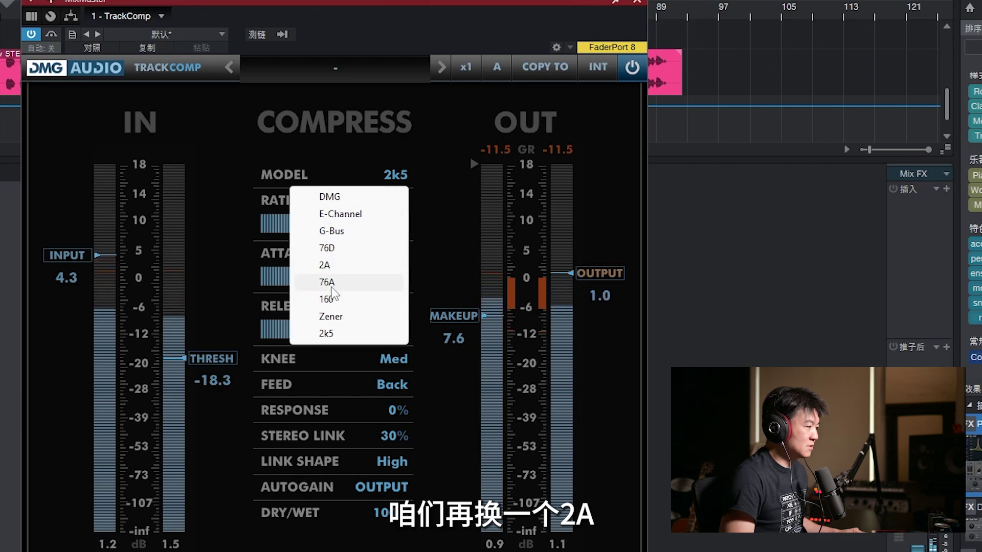
pyautogui.click(376, 265)
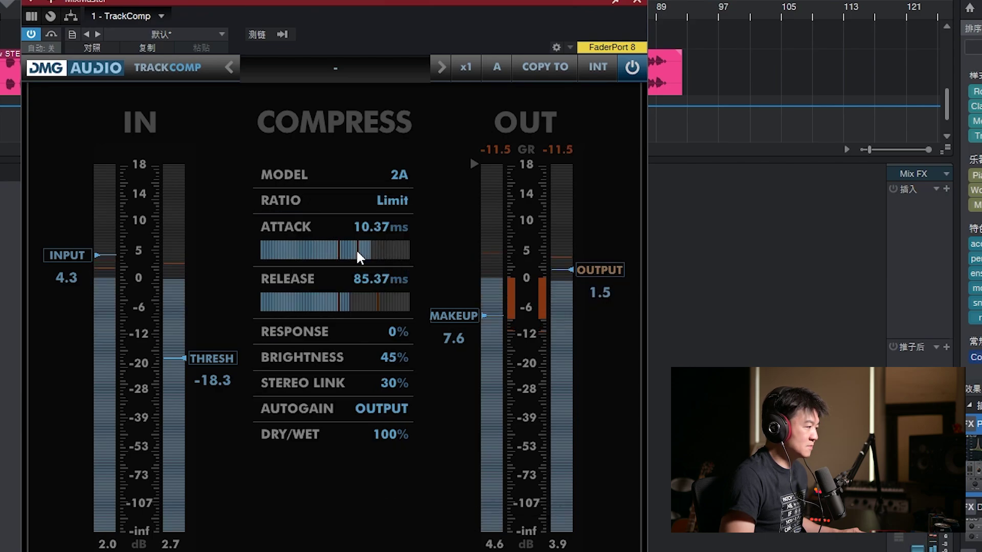
# Step: Set the 2A model's ratio to Comp, with a 1.55 ms attack and a 151.59 ms release
pyautogui.moveTo(358, 256); pyautogui.dragTo(284, 253)
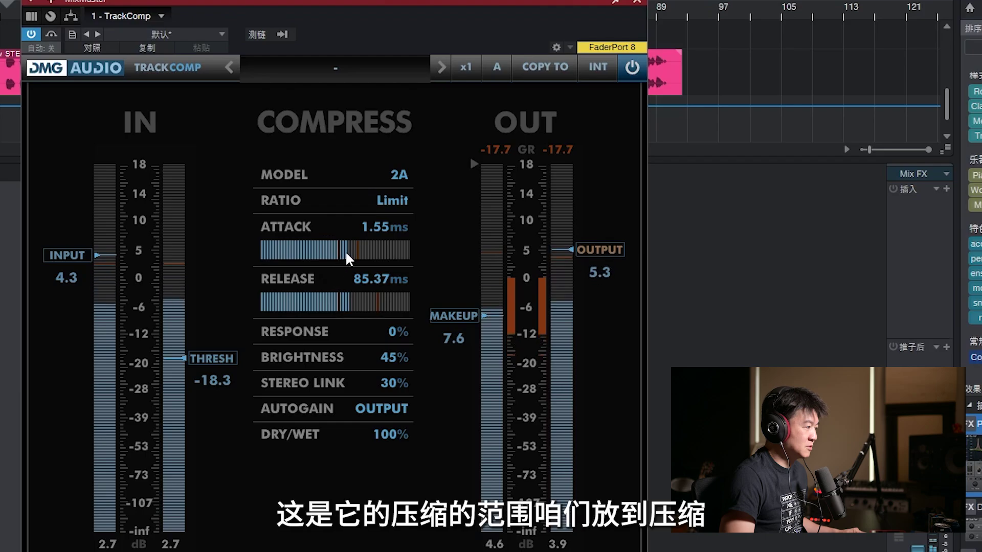
pyautogui.click(385, 212)
pyautogui.click(378, 223)
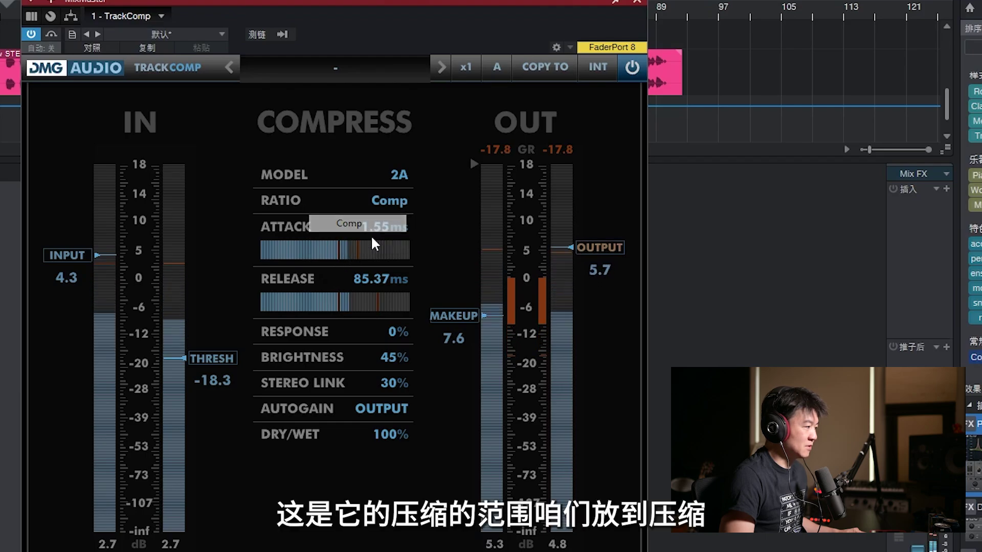
pyautogui.moveTo(371, 306); pyautogui.dragTo(376, 308)
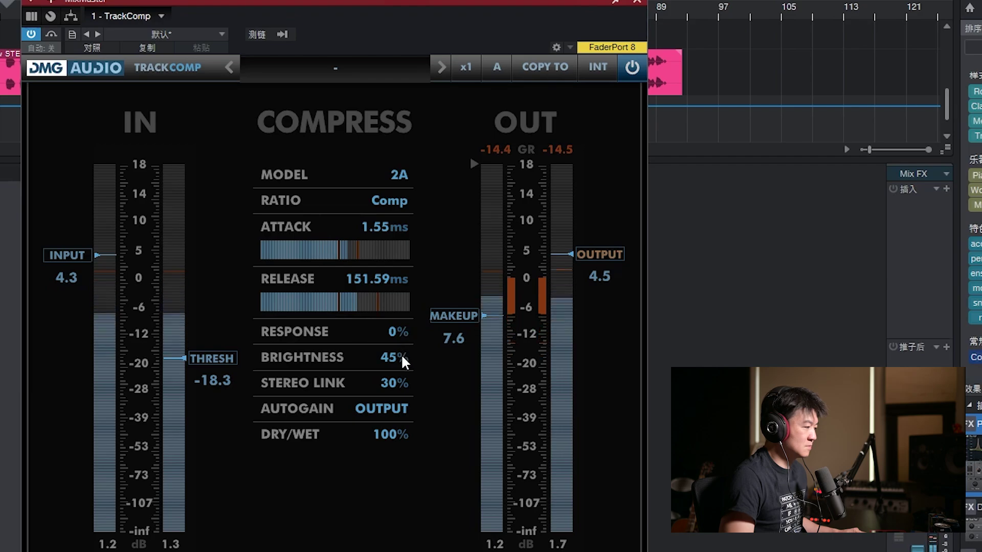
# Step: Raise the brightness to 100% and reduce the stereo link to 27%
pyautogui.moveTo(404, 357); pyautogui.dragTo(413, 92)
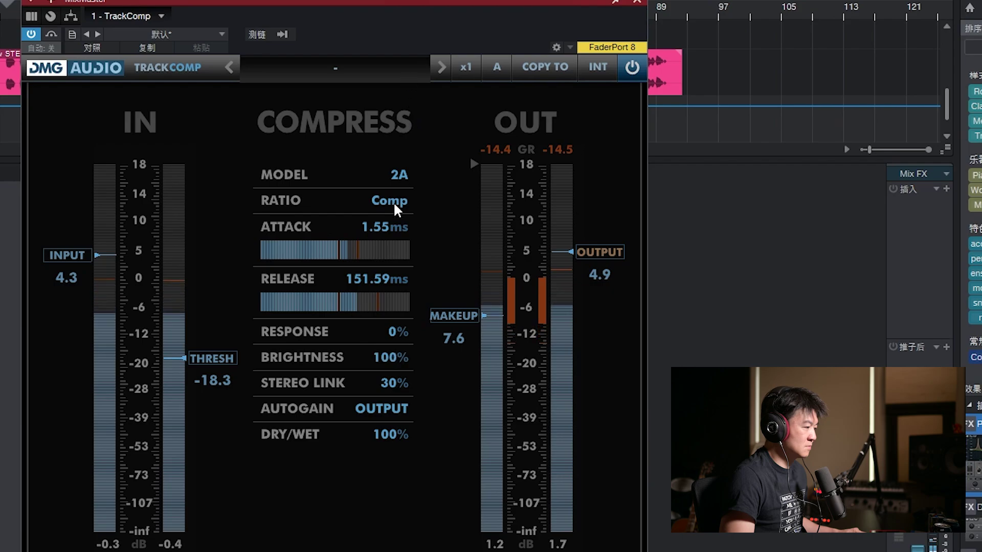
pyautogui.moveTo(395, 391); pyautogui.dragTo(397, 407)
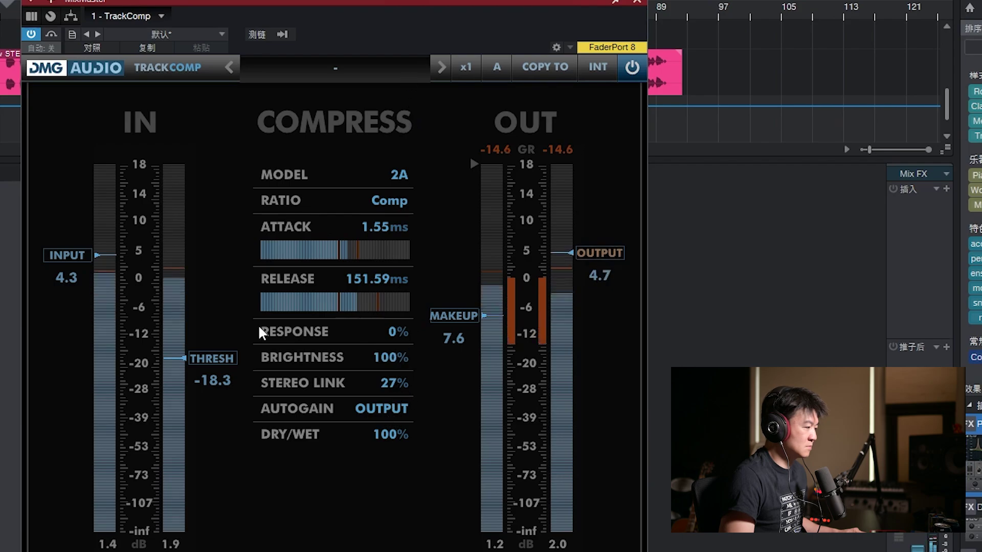
# Step: Reset the input gain to 0.0 while comparing against bypass, and lengthen the attack to 3.21 ms
pyautogui.click(51, 35)
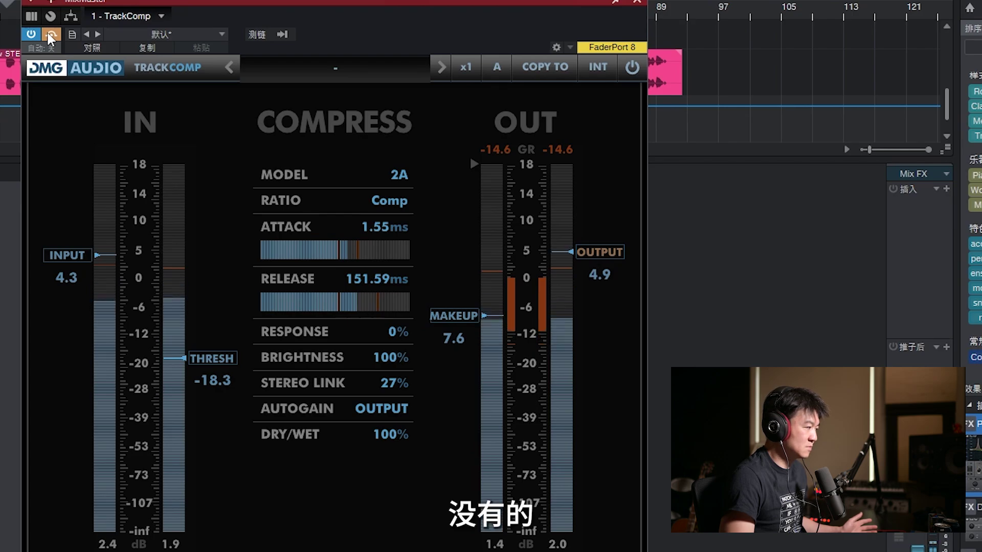
pyautogui.moveTo(71, 259); pyautogui.dragTo(72, 263)
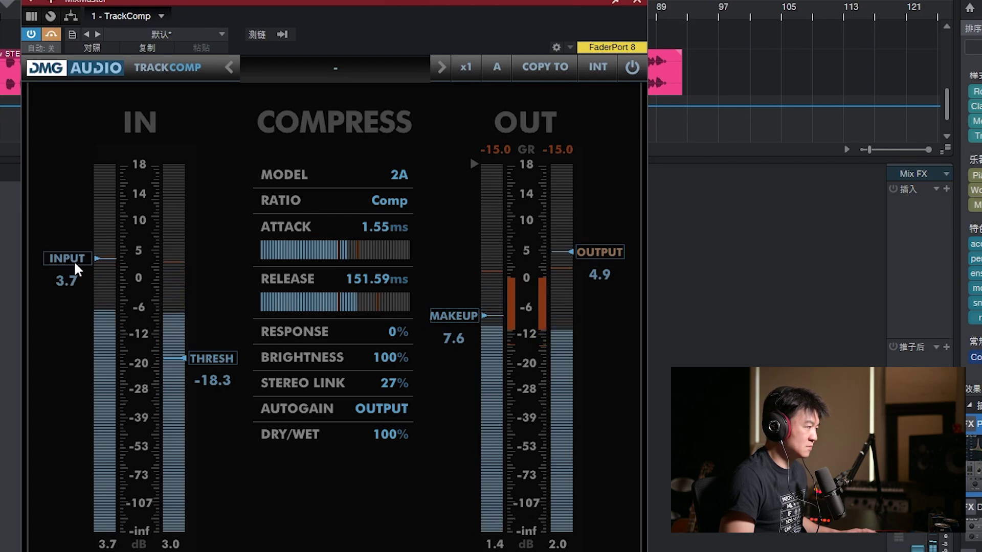
pyautogui.doubleClick(75, 267)
pyautogui.click(51, 35)
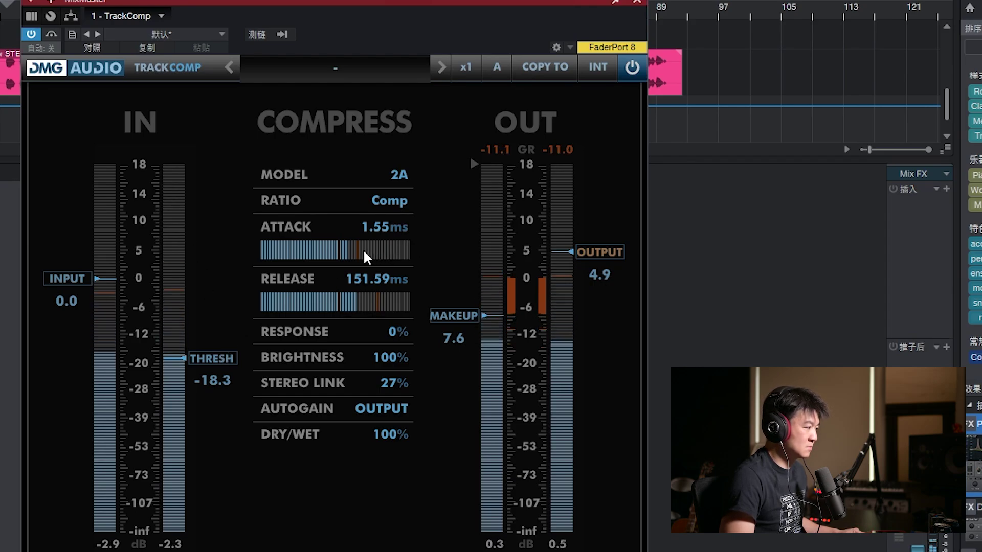
pyautogui.scroll(4, 364, 258)
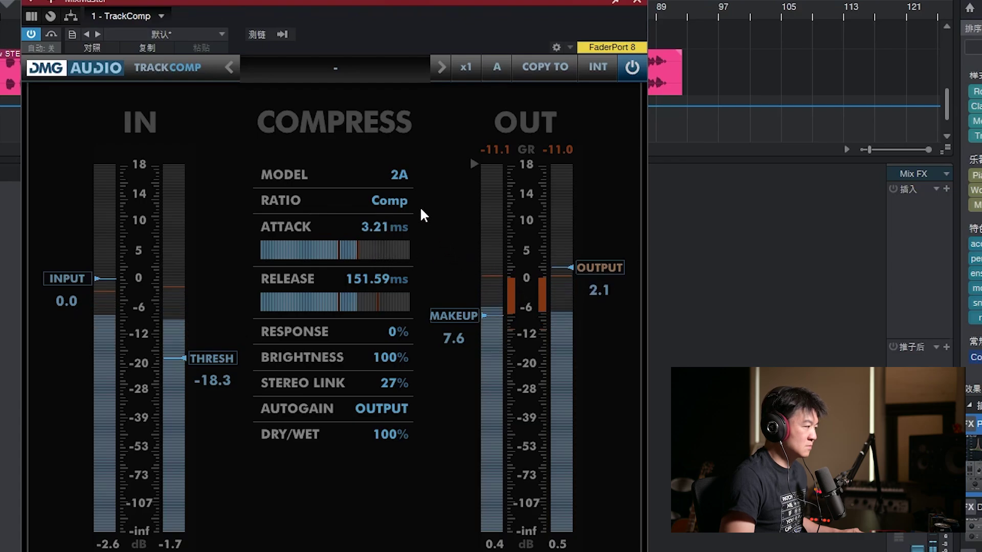
# Step: Switch the compressor model to 76A
pyautogui.click(399, 175)
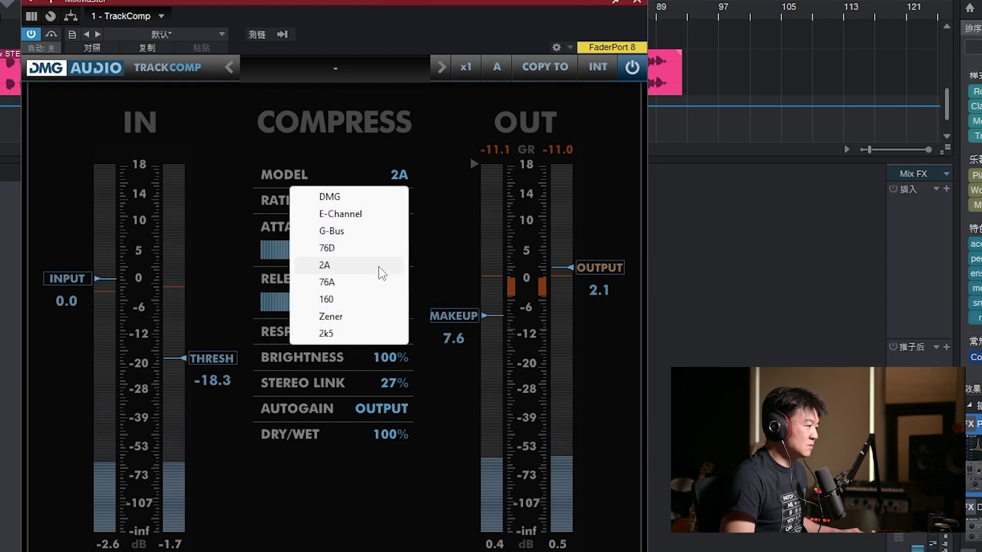
pyautogui.click(330, 282)
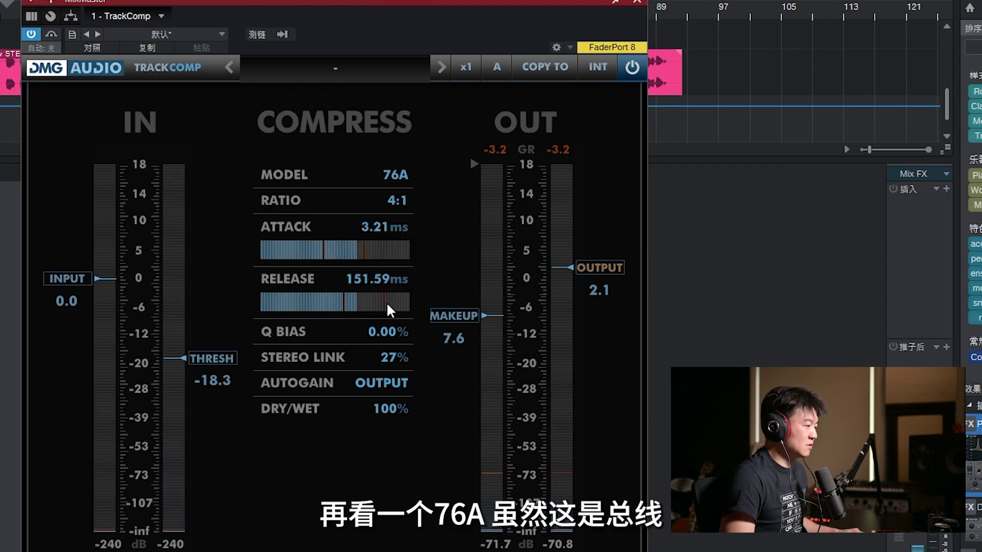
# Step: Set the 76A model's attack to 5.32 ms and its release to 58.61 ms, checking the sound against bypass
pyautogui.moveTo(351, 254); pyautogui.dragTo(301, 224)
pyautogui.moveTo(344, 259); pyautogui.dragTo(390, 259)
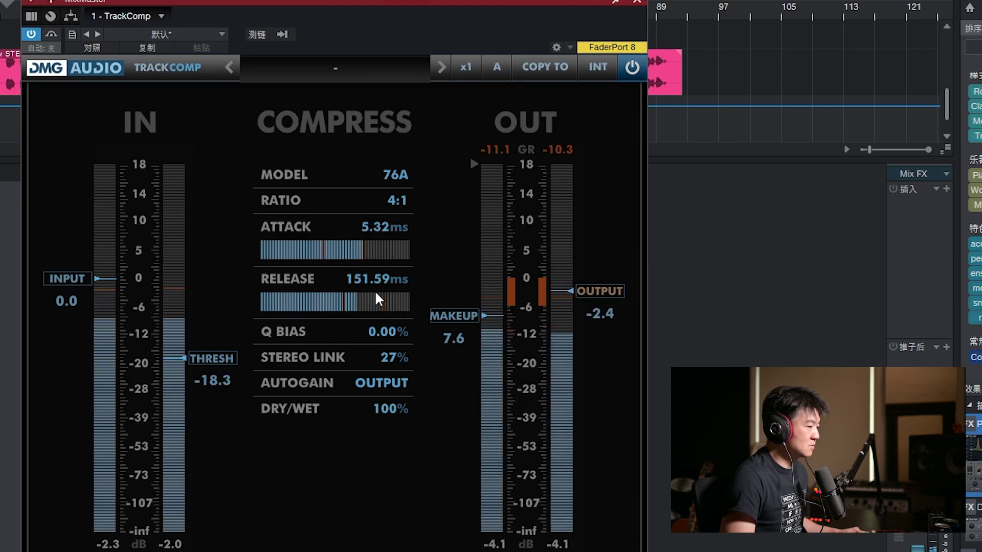
pyautogui.moveTo(364, 306); pyautogui.dragTo(323, 311)
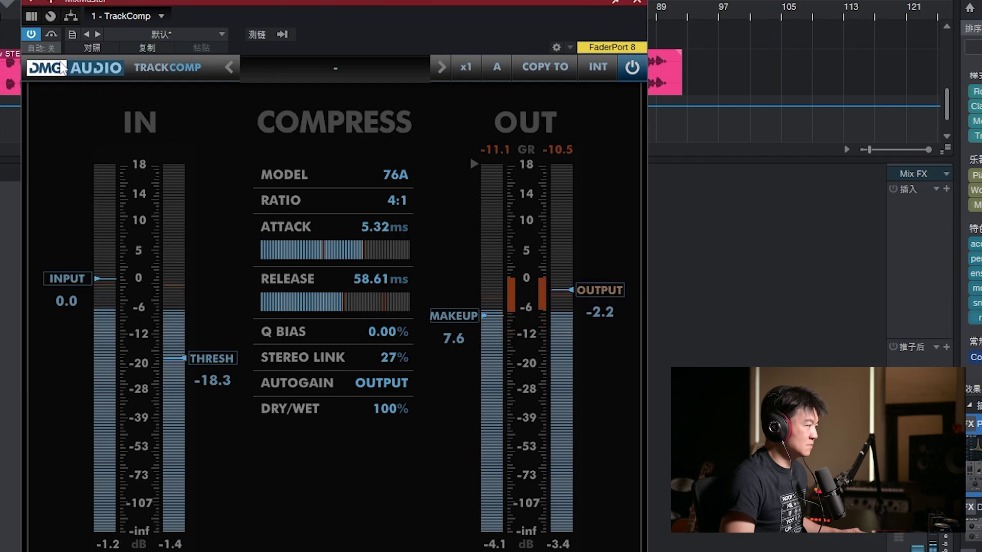
pyautogui.click(51, 36)
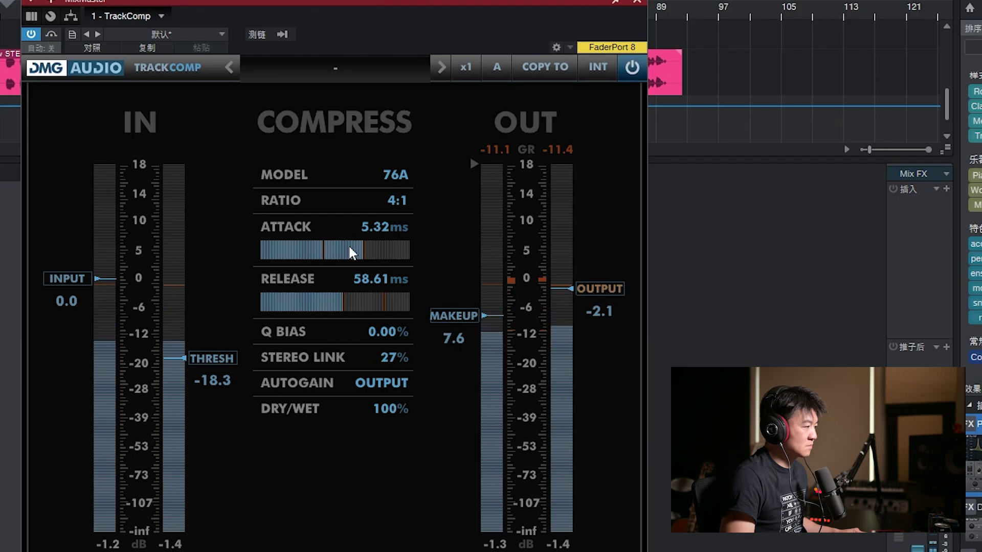
# Step: Change the 76A model's ratio to All-in
pyautogui.click(398, 202)
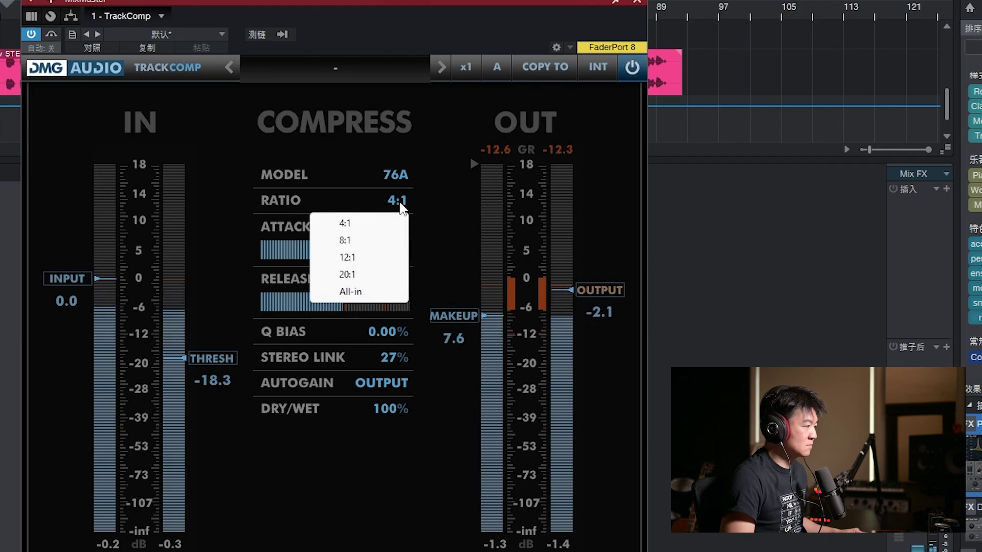
pyautogui.click(361, 293)
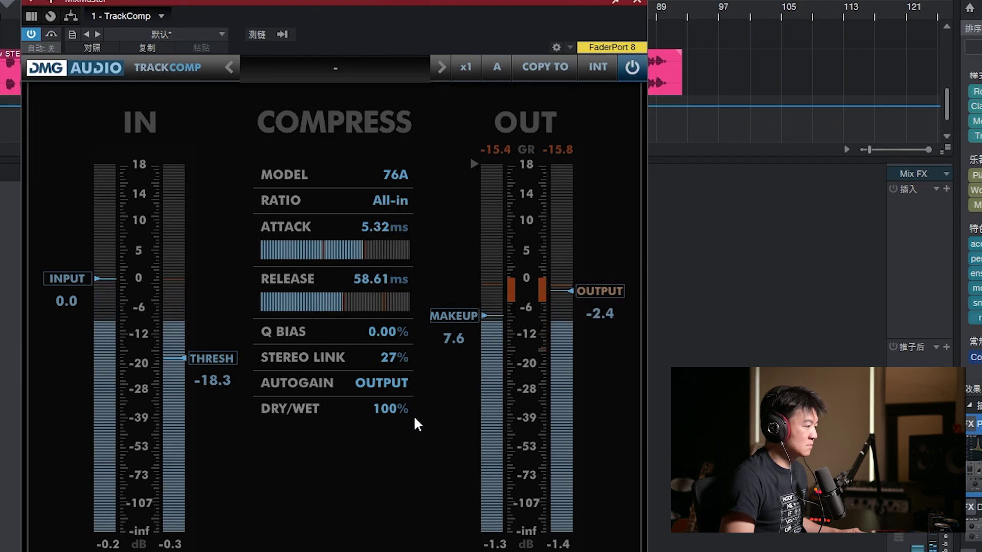
# Step: Lower the 76A model's dry/wet mix to 29%, compare it against bypass, and stop playback
pyautogui.moveTo(414, 422); pyautogui.dragTo(409, 512)
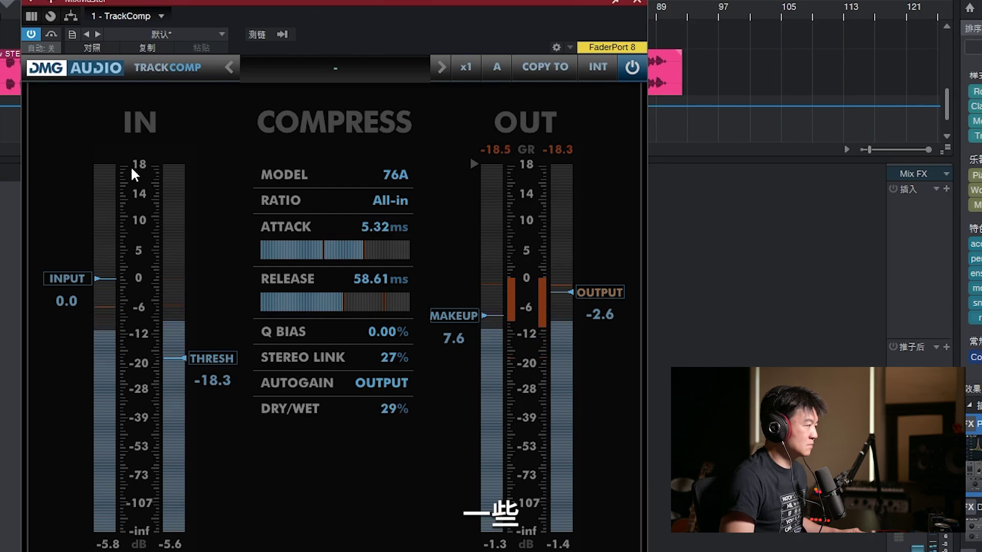
pyautogui.click(52, 37)
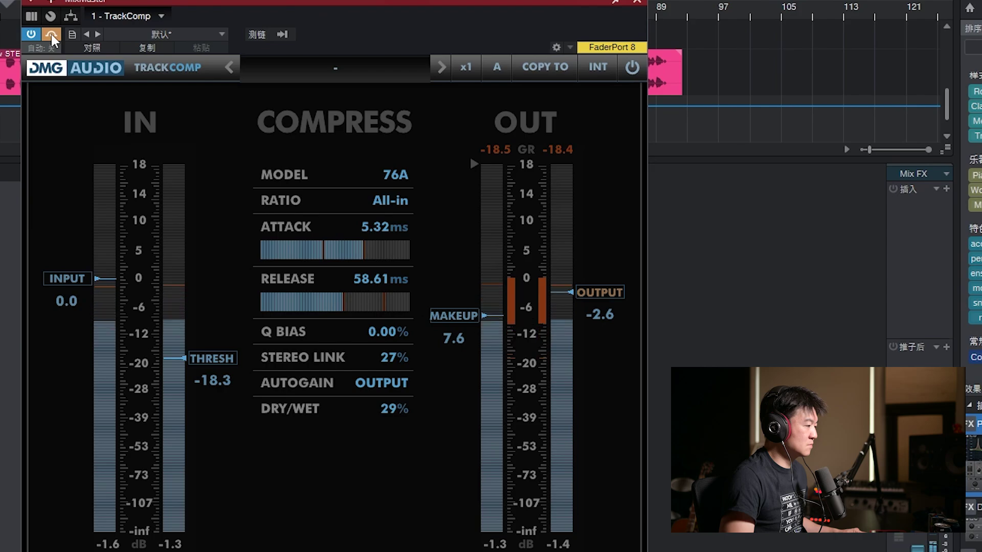
pyautogui.click(51, 36)
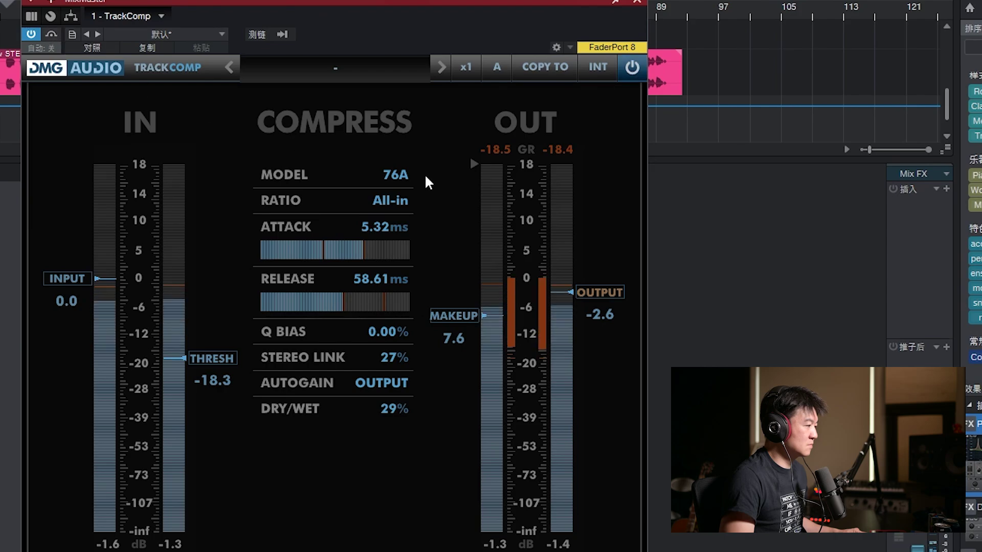
pyautogui.press('space')
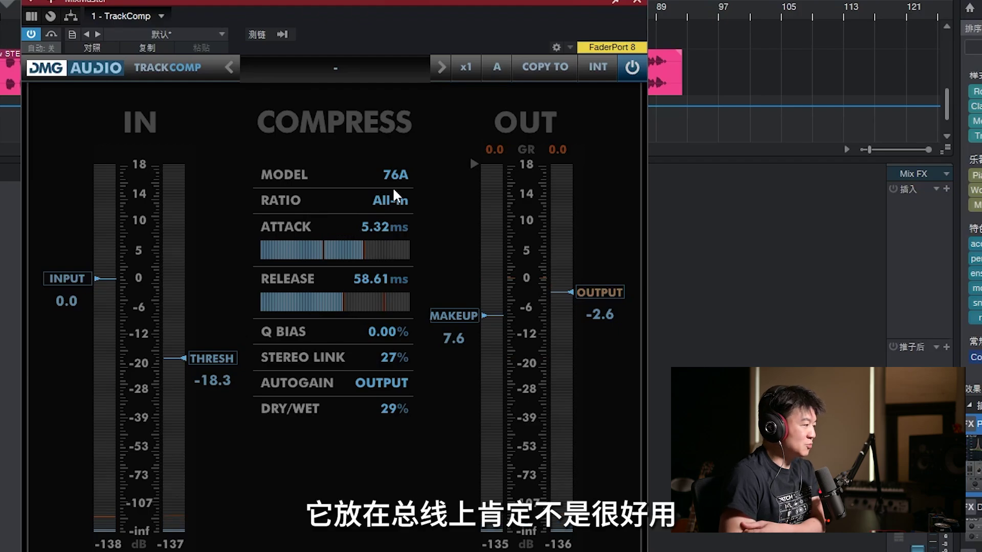
# Step: Review the 76A ratio options, keeping All-in, and try Q Bias at 5.00%, 0.35% and again 5.00%
pyautogui.click(411, 200)
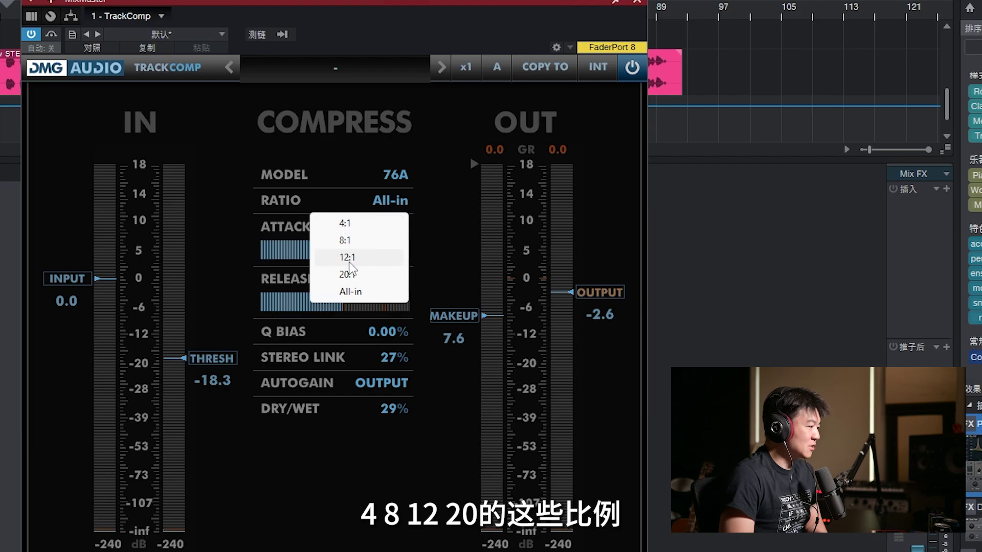
pyautogui.click(352, 293)
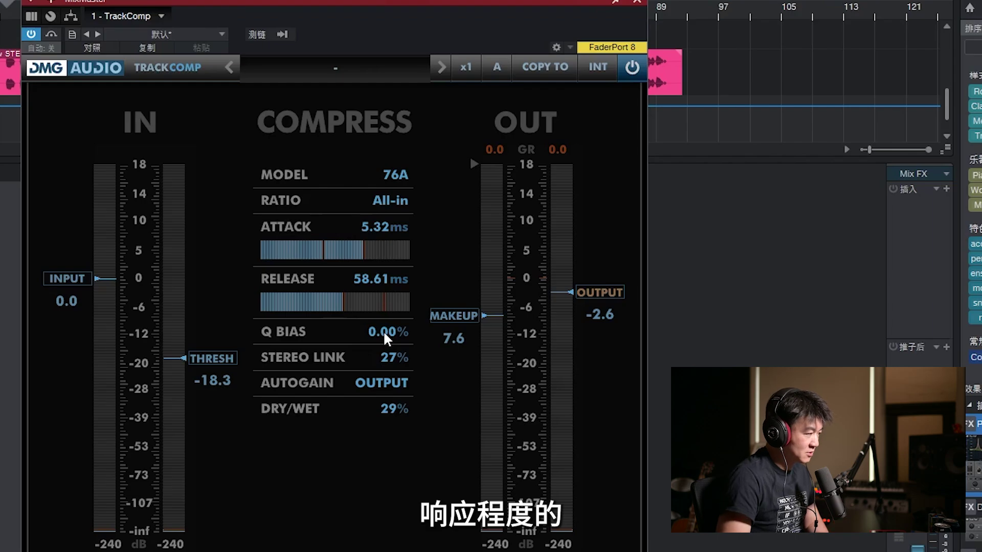
pyautogui.moveTo(387, 337); pyautogui.dragTo(438, 30)
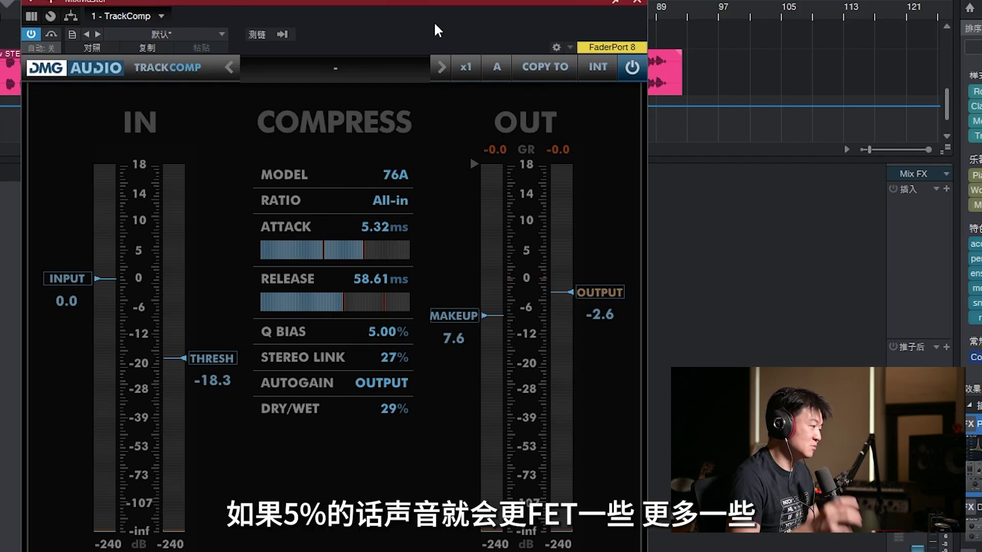
pyautogui.moveTo(397, 341); pyautogui.dragTo(399, 500)
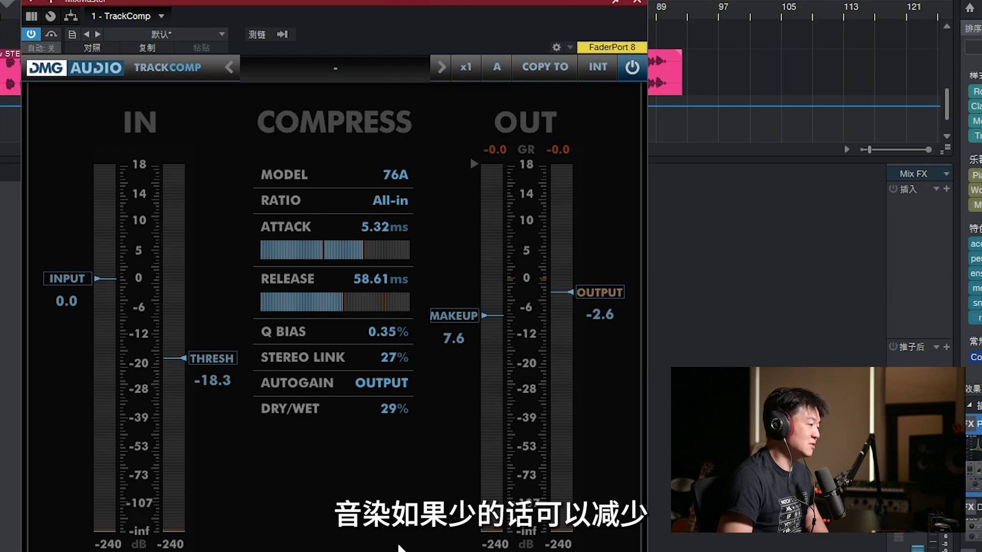
pyautogui.moveTo(399, 547); pyautogui.dragTo(463, 19)
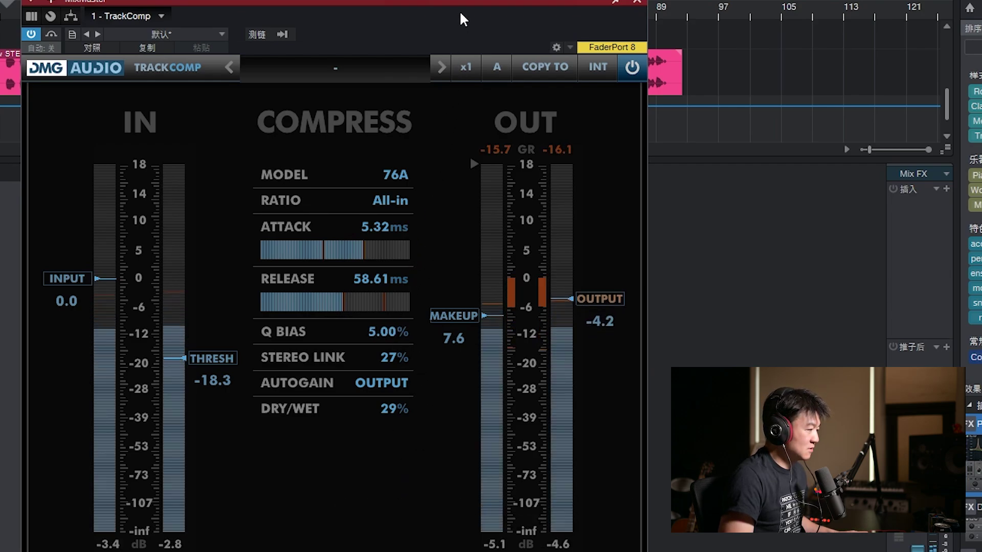
# Step: Change the 76A model's ratio to 4:1 and raise its dry/wet mix to 100%
pyautogui.click(409, 200)
pyautogui.click(352, 222)
pyautogui.scroll(1, 397, 412)
pyautogui.moveTo(396, 408); pyautogui.dragTo(446, 26)
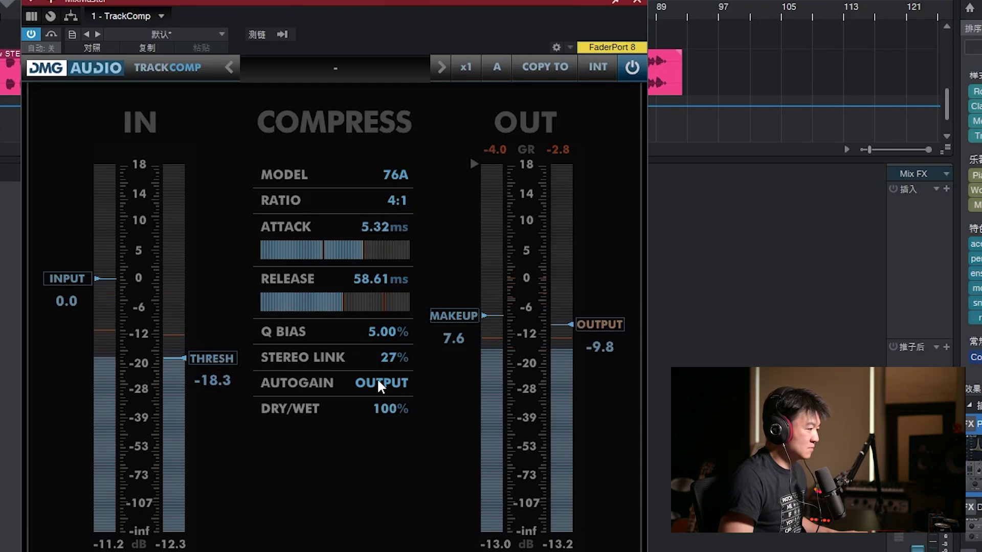
# Step: Sweep the 76A model's Q Bias down to -5.00% and back up to 4.91% during playback
pyautogui.moveTo(397, 333); pyautogui.dragTo(404, 487)
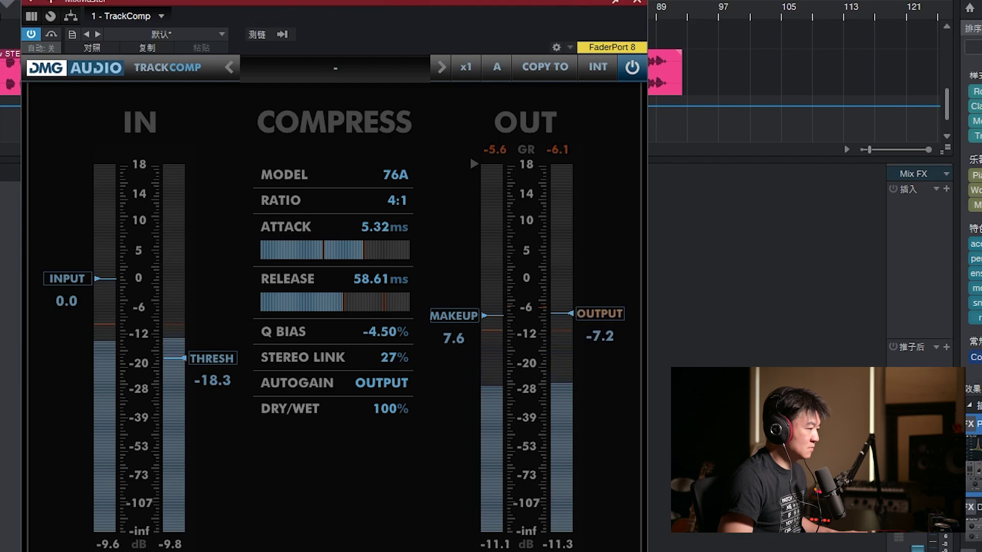
pyautogui.moveTo(394, 336); pyautogui.dragTo(402, 435)
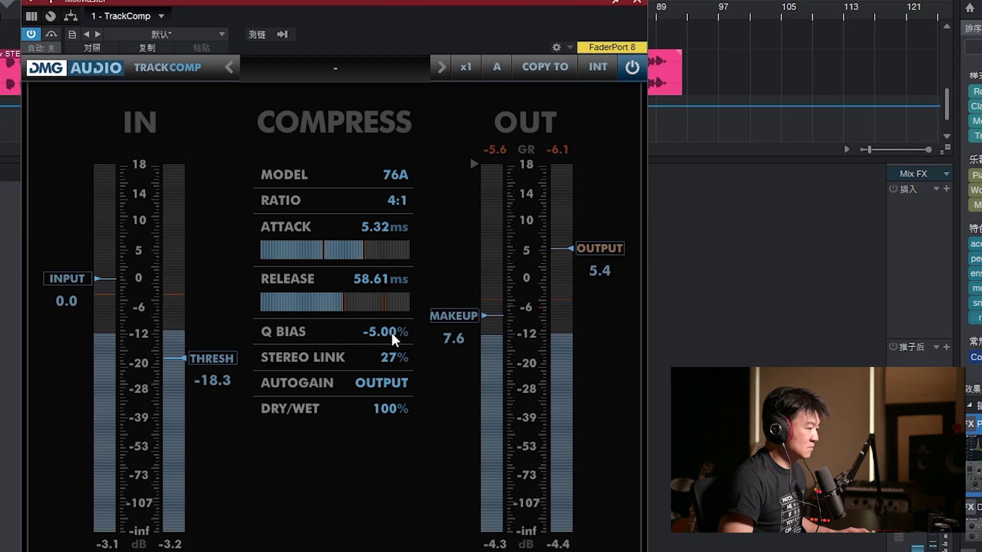
pyautogui.moveTo(391, 331); pyautogui.dragTo(435, 160)
pyautogui.moveTo(400, 329); pyautogui.dragTo(414, 247)
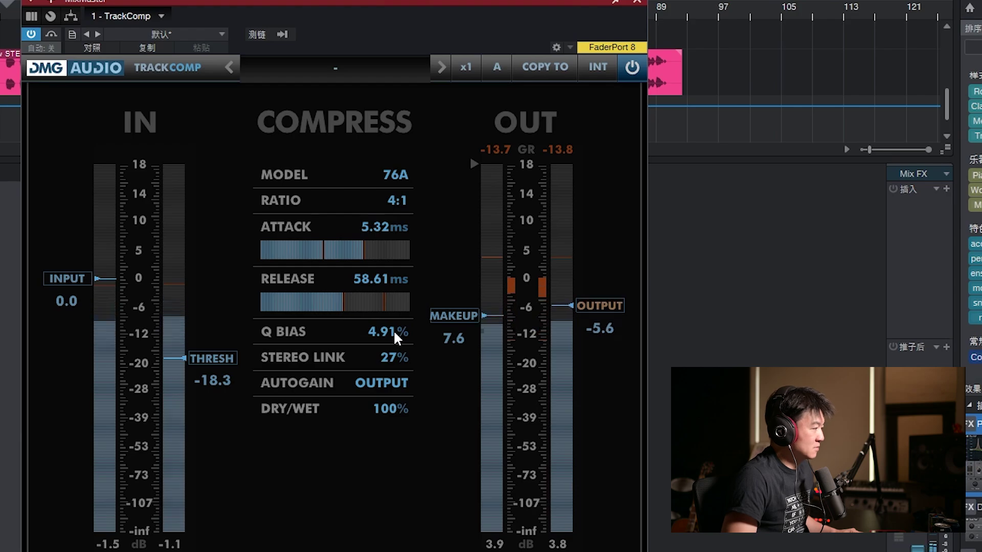
# Step: Switch the compressor model to 76D and on to 160, and check the 160 model's VCA options, keeping 2181
pyautogui.click(395, 175)
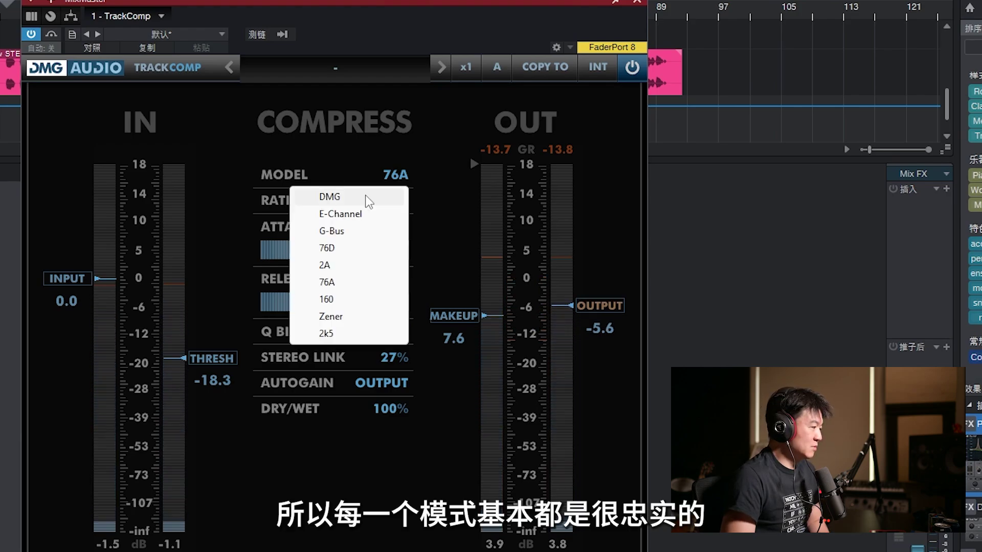
pyautogui.click(342, 245)
pyautogui.click(394, 174)
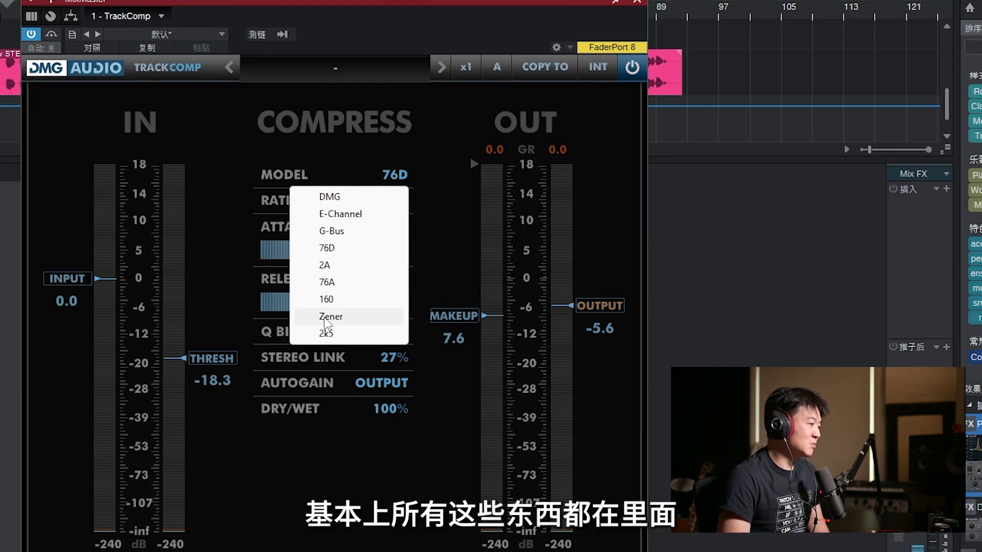
pyautogui.click(324, 303)
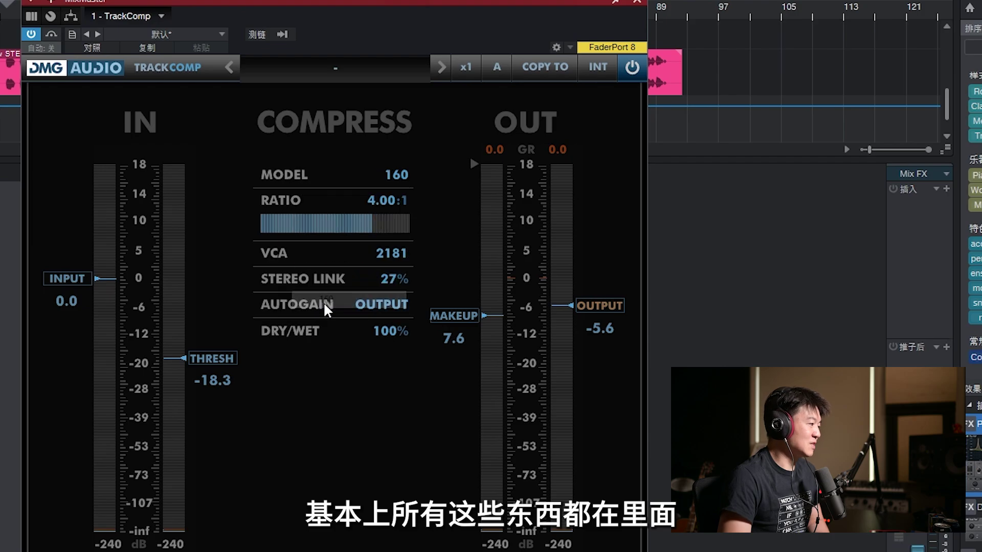
pyautogui.click(381, 256)
pyautogui.click(327, 431)
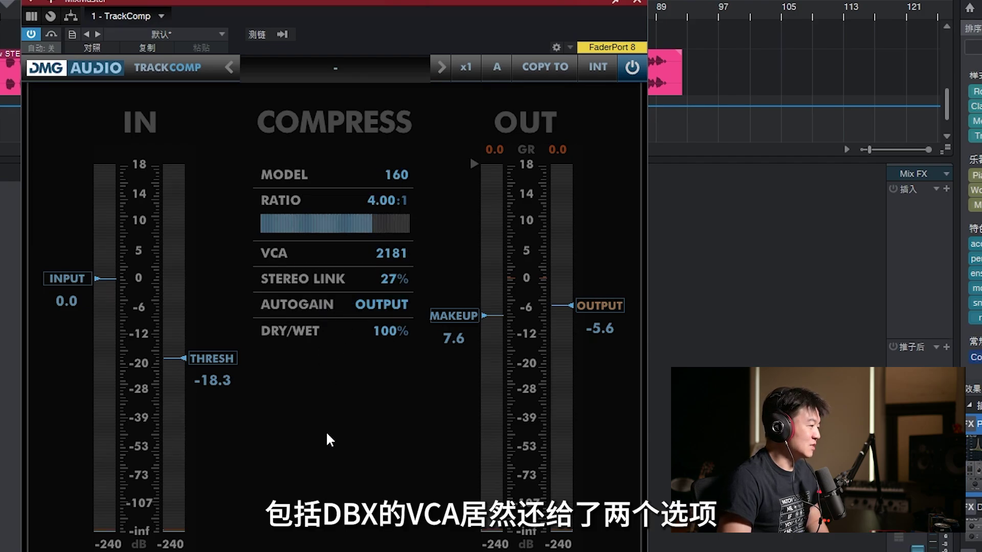